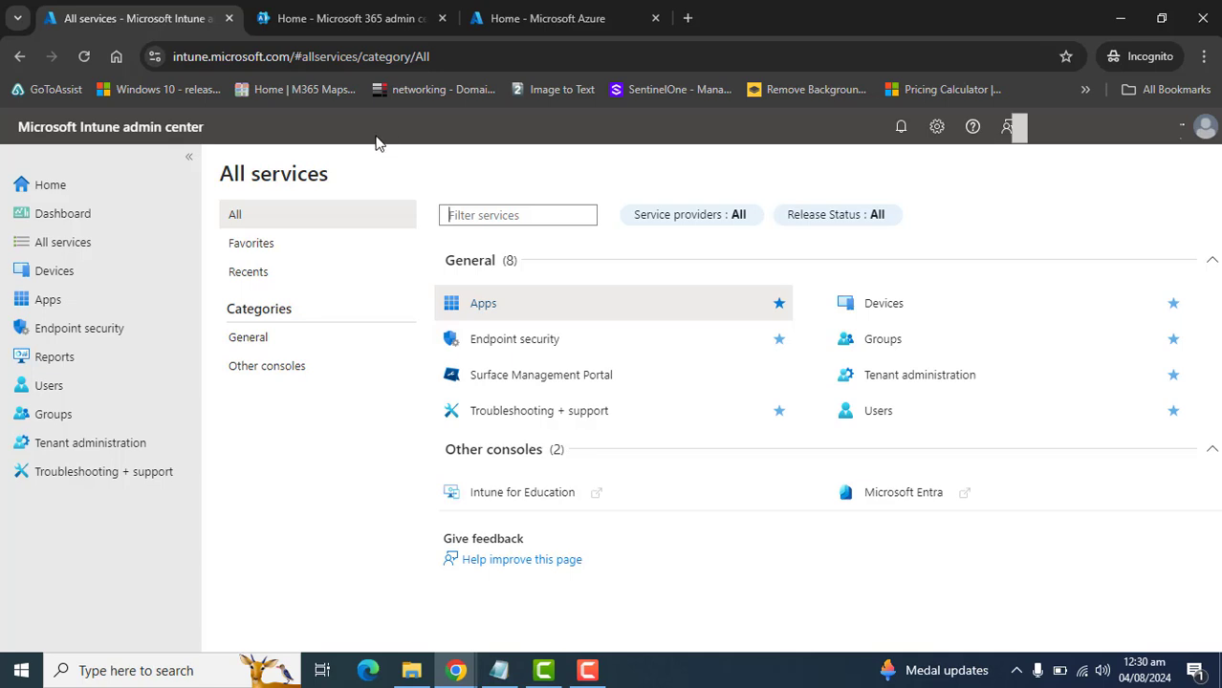
Go to the group management page from Home and start a new group with the group type Security
double_click(295, 58)
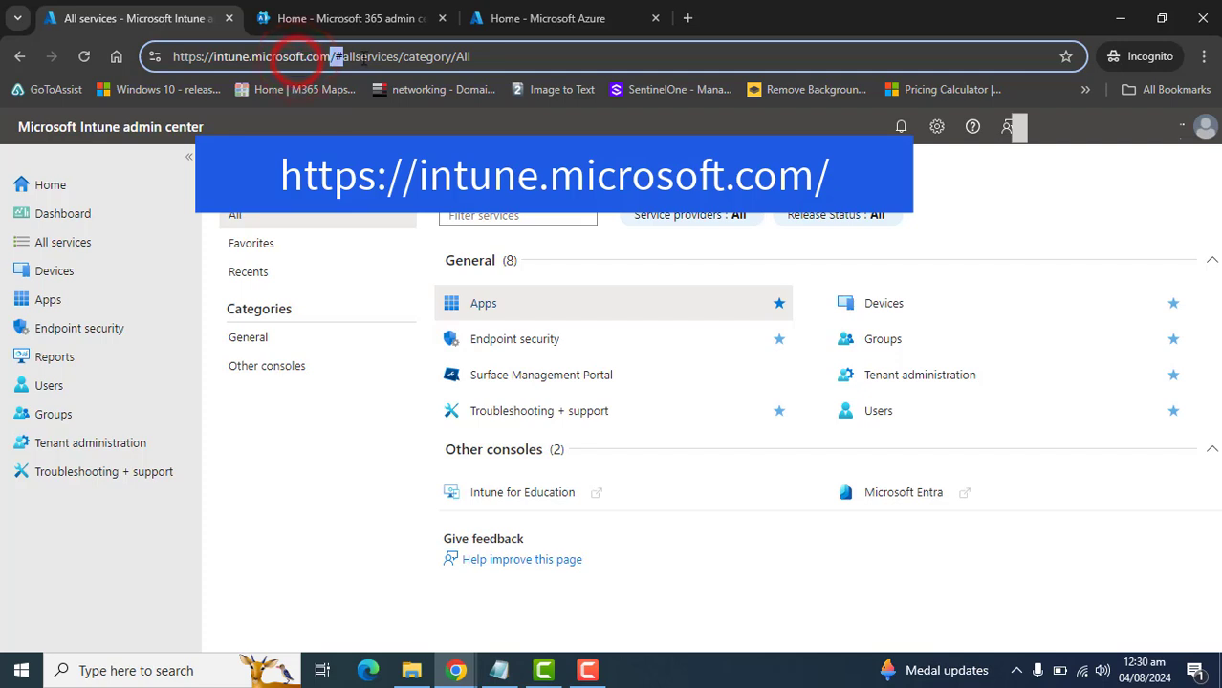
click(336, 59)
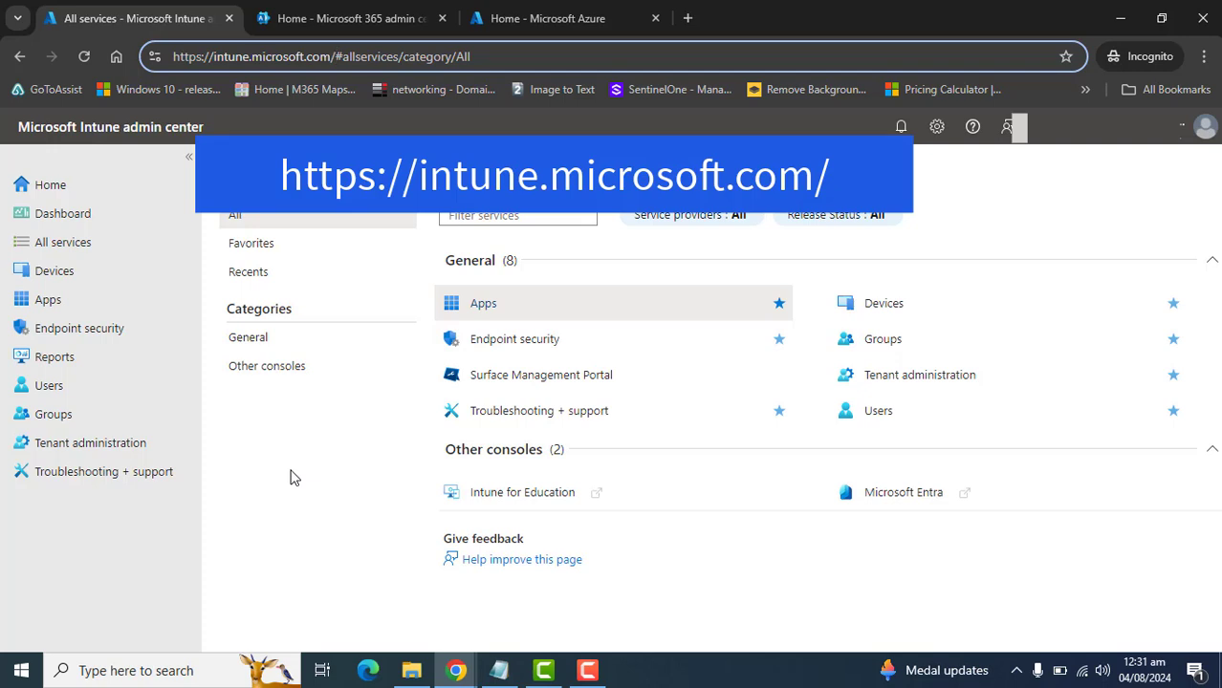
click(50, 186)
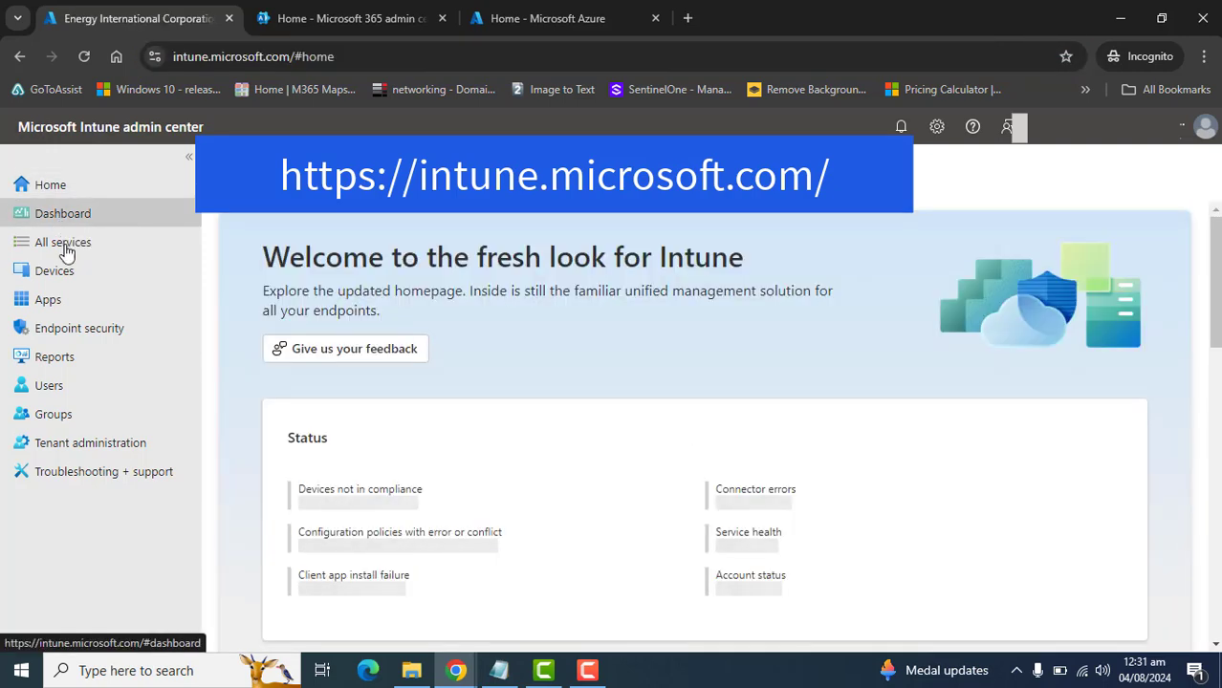
click(95, 417)
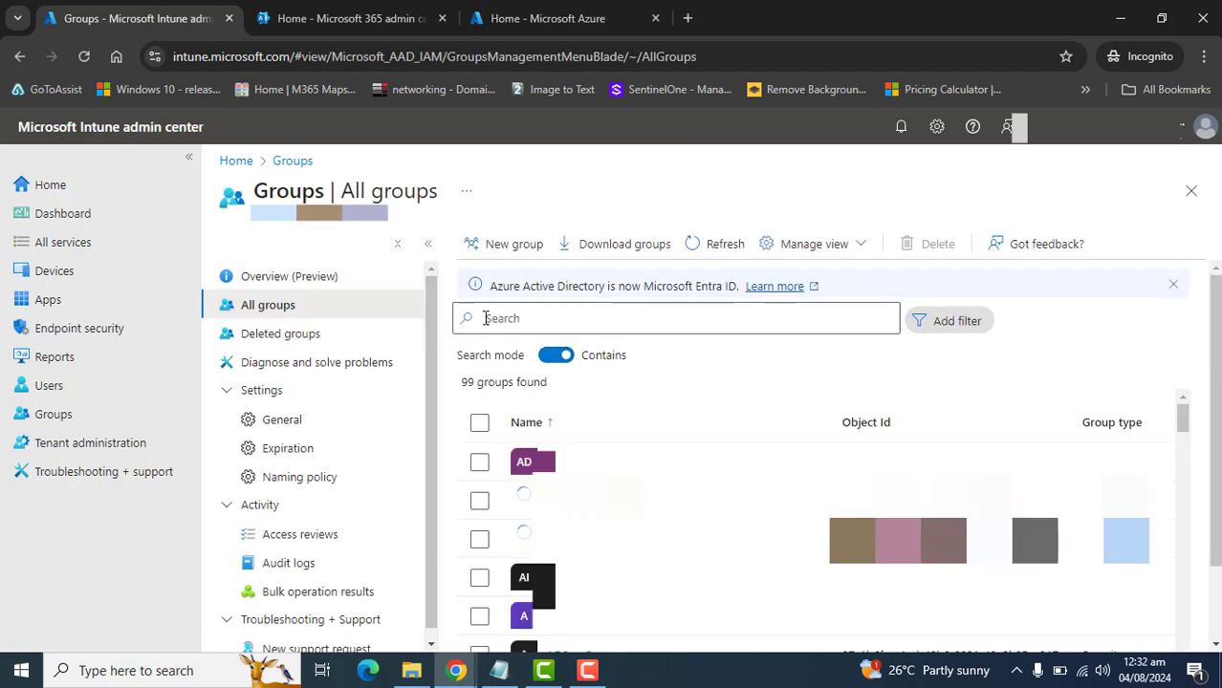
click(508, 253)
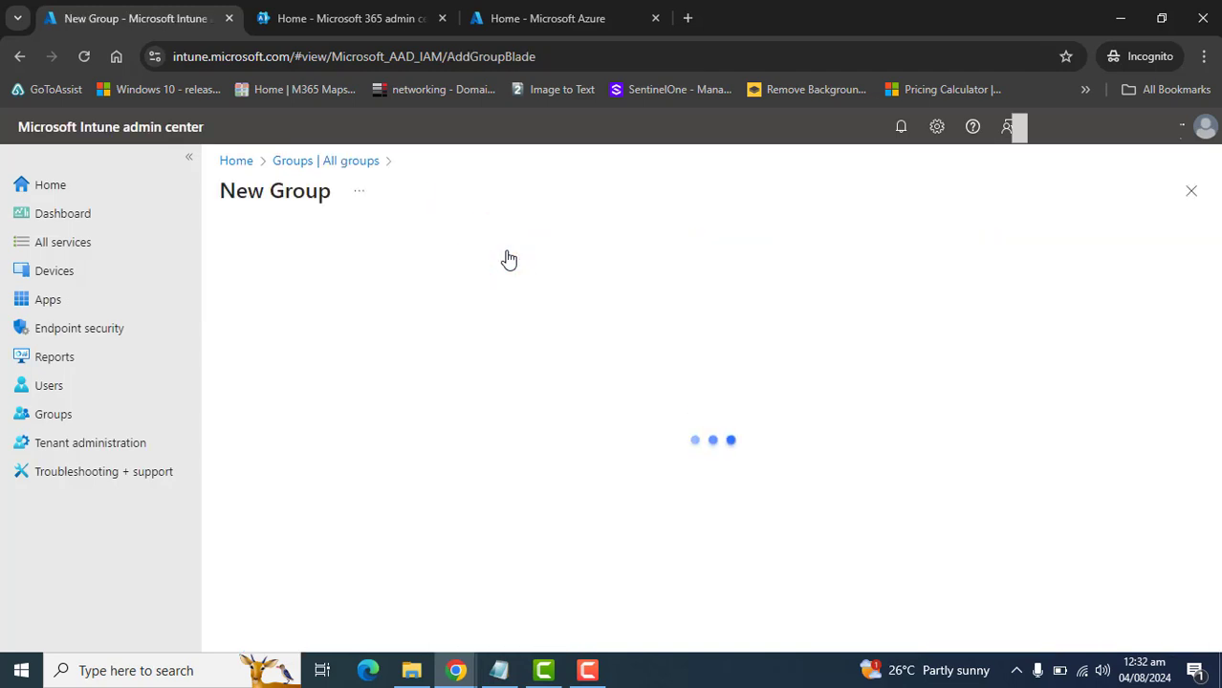
click(468, 308)
click(469, 308)
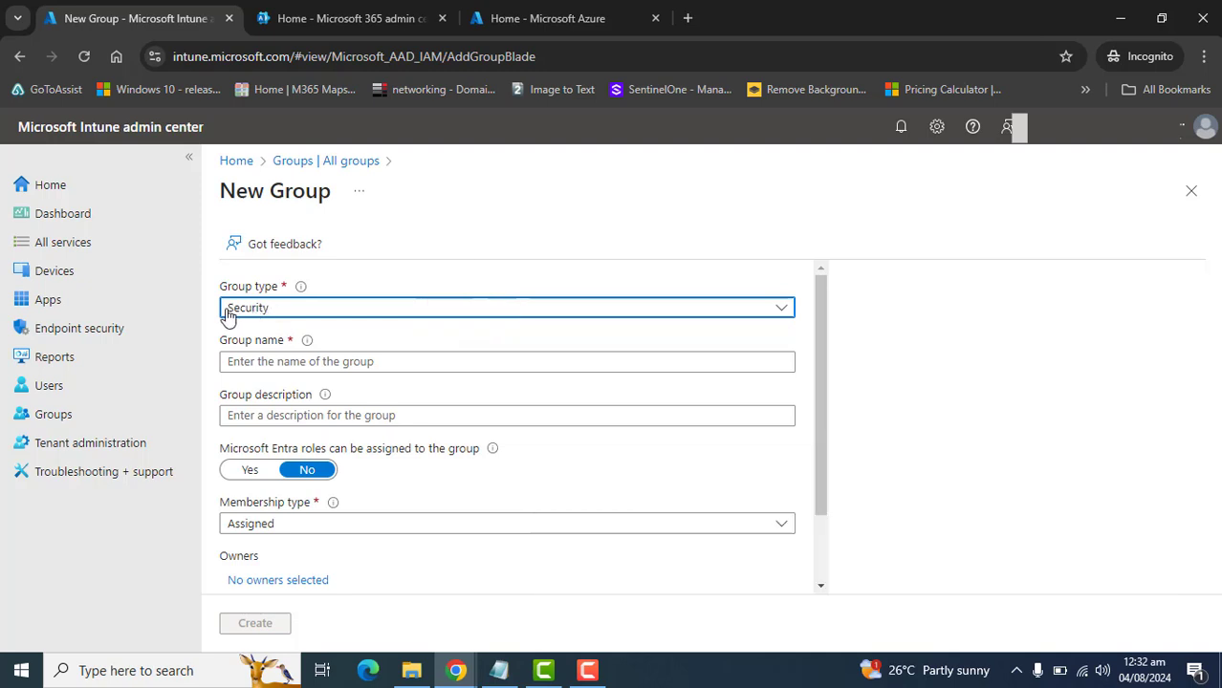
Enter MDMGroup1 as both the name and the description of the new group
click(306, 362)
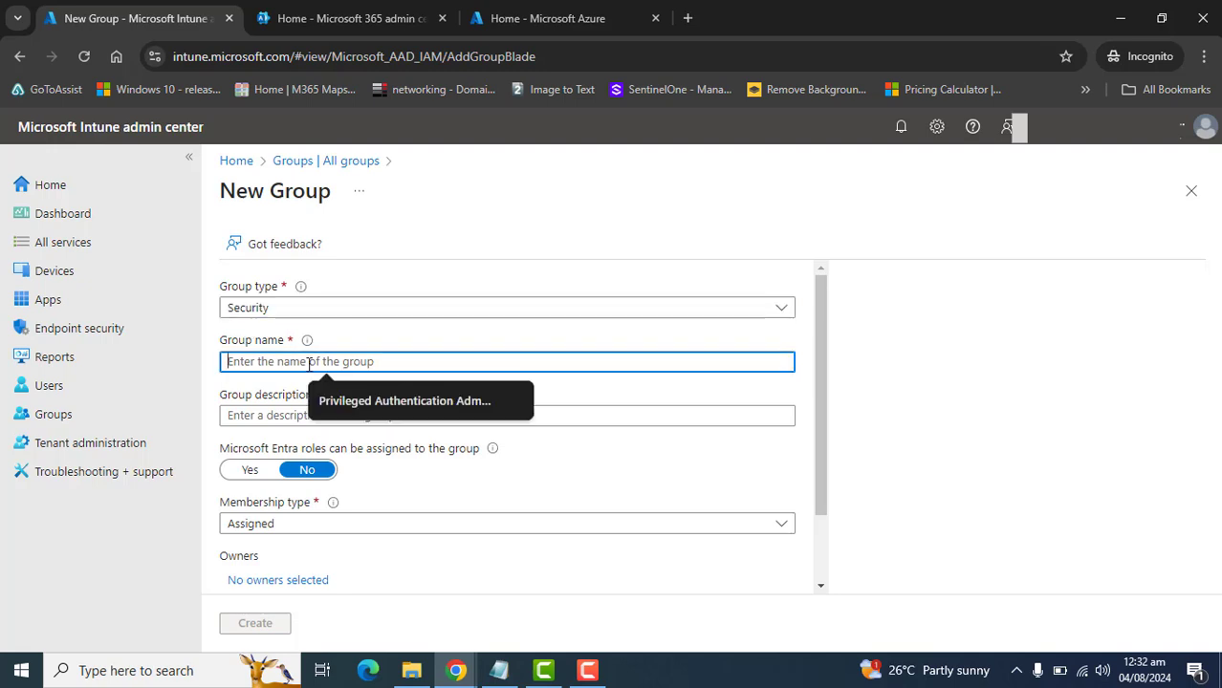
text(MDM)
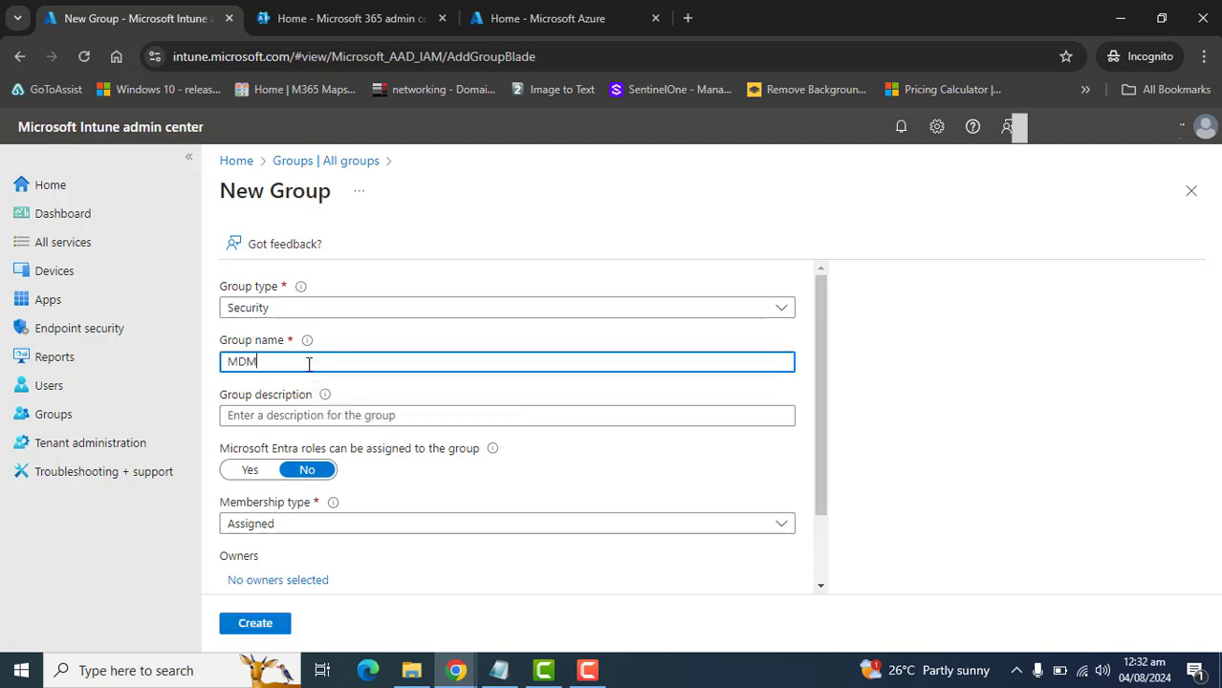
text(Group1)
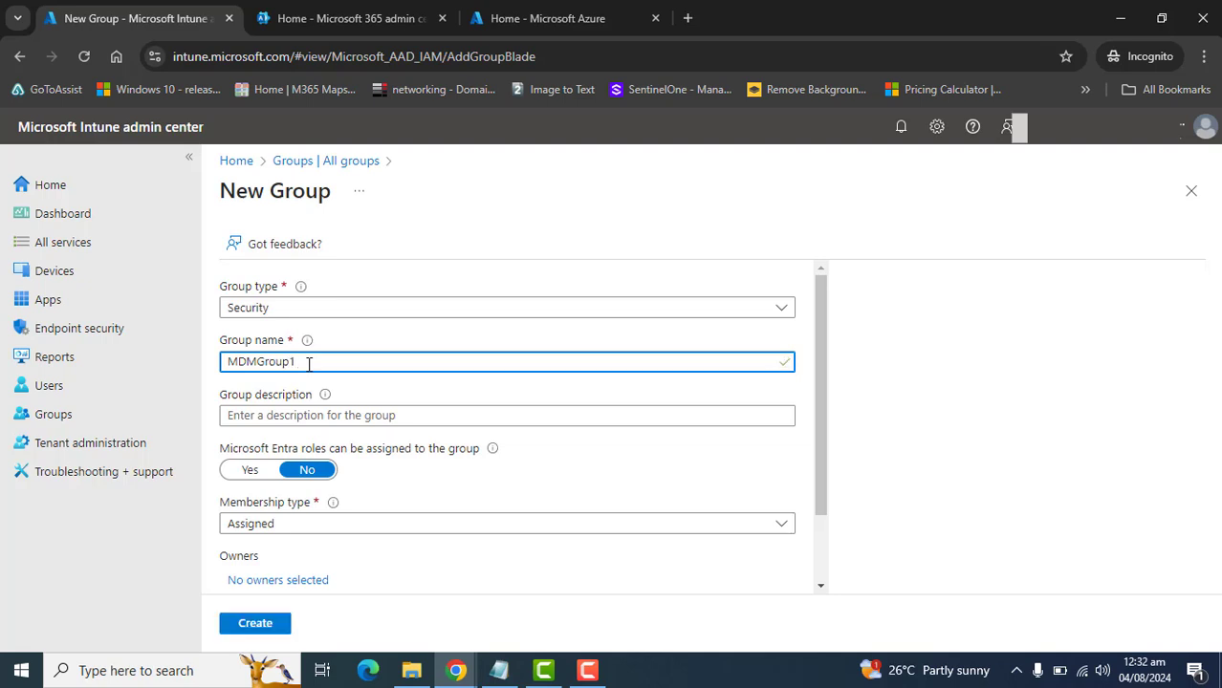
double_click(308, 364)
key(ctrl+c)
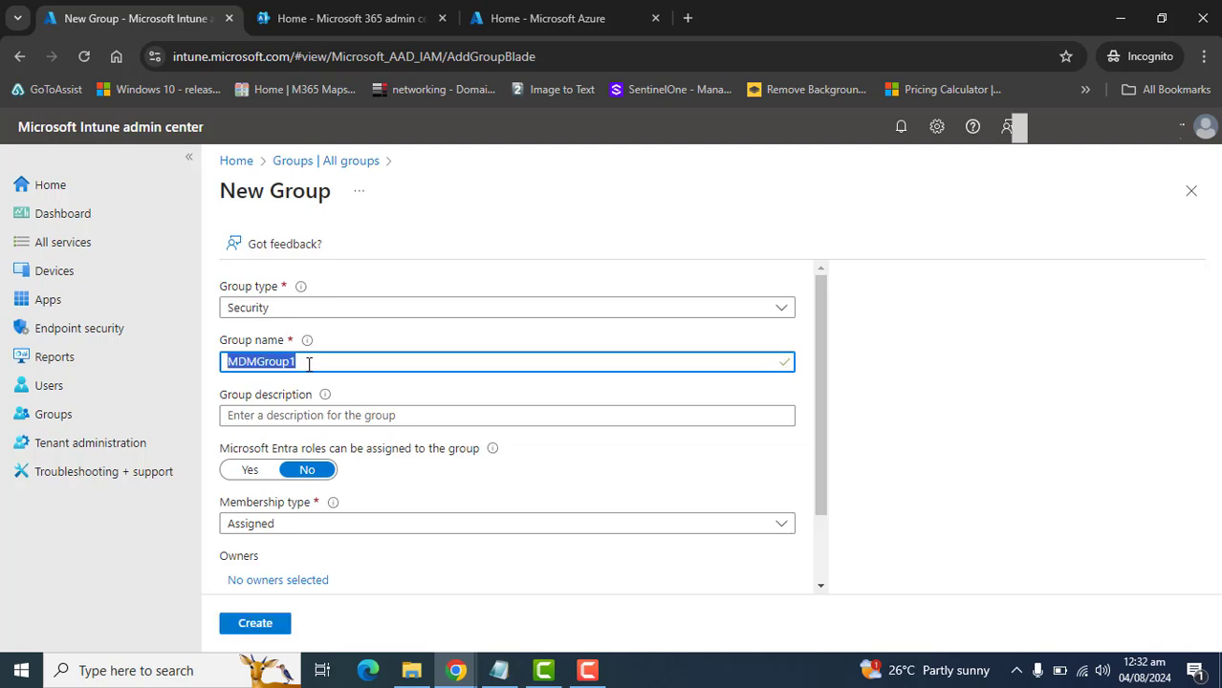
click(332, 415)
key(ctrl+v)
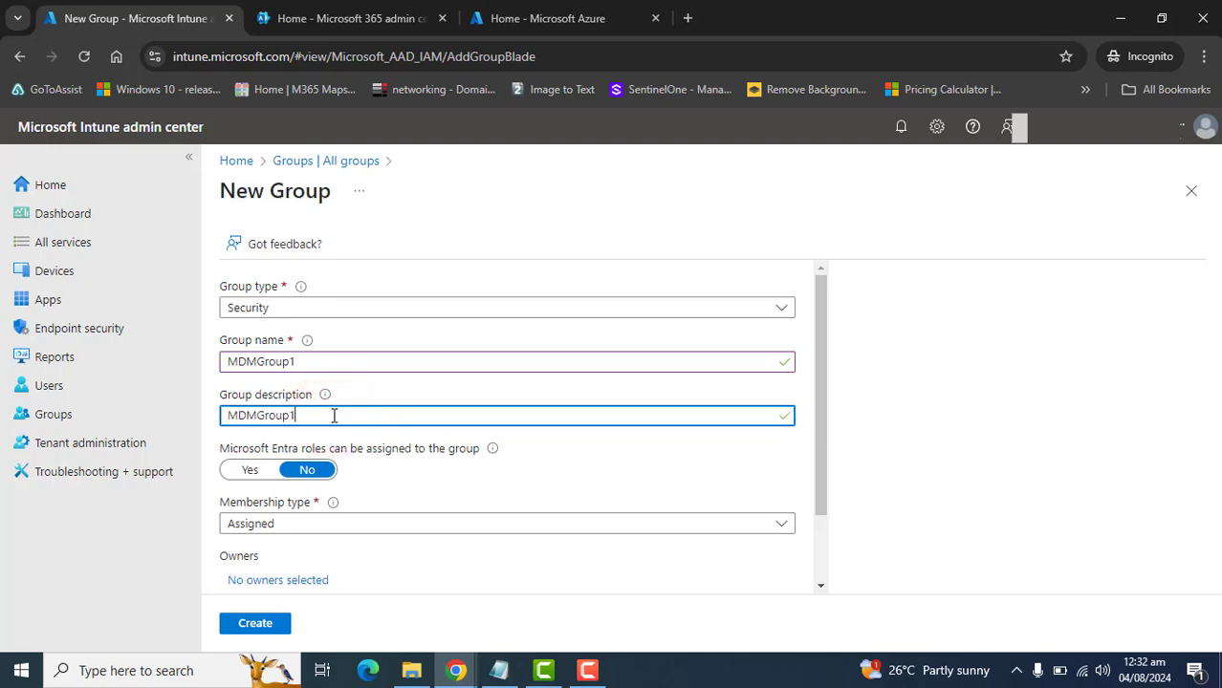
Review the Microsoft Entra role assignment setting and choose Assigned as the group's membership type
triple_click(224, 453)
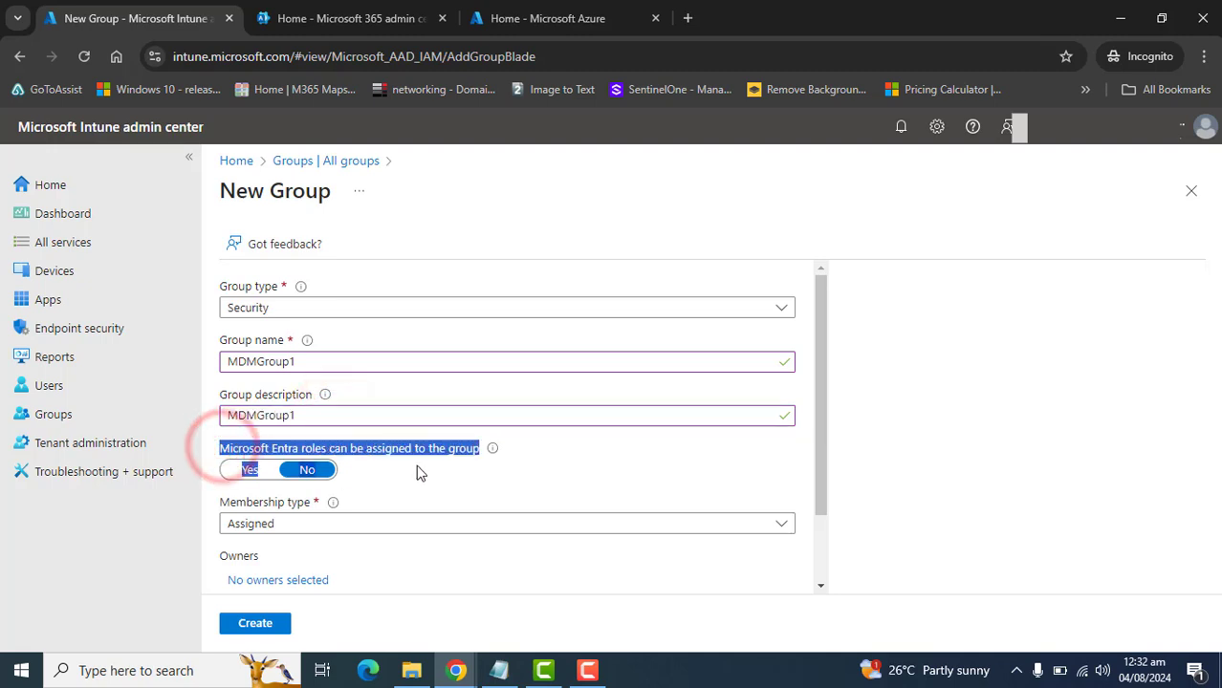
mouse_move(485, 456)
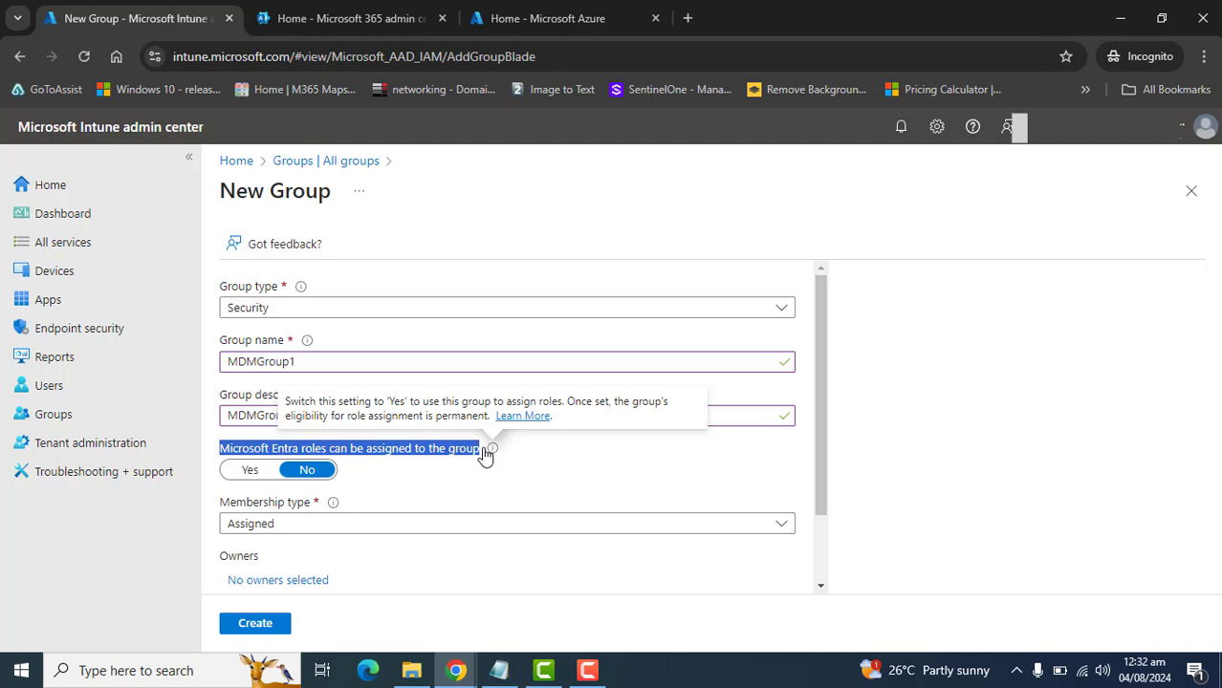
drag(823, 437, 827, 527)
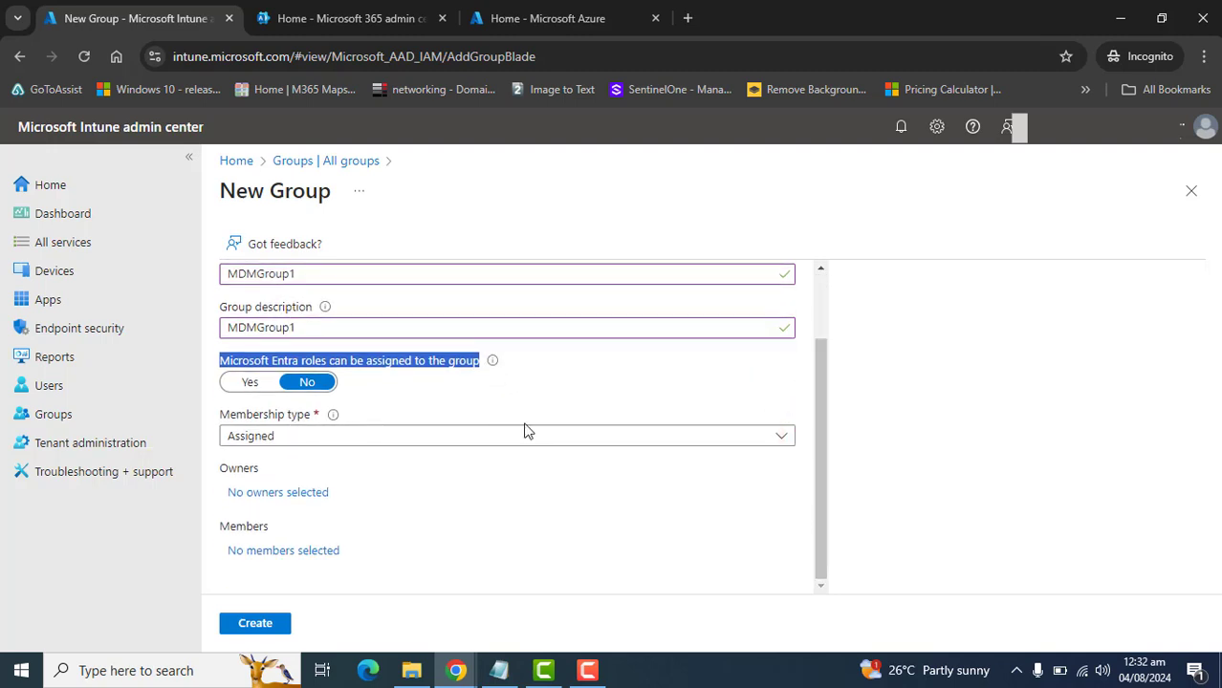
triple_click(646, 437)
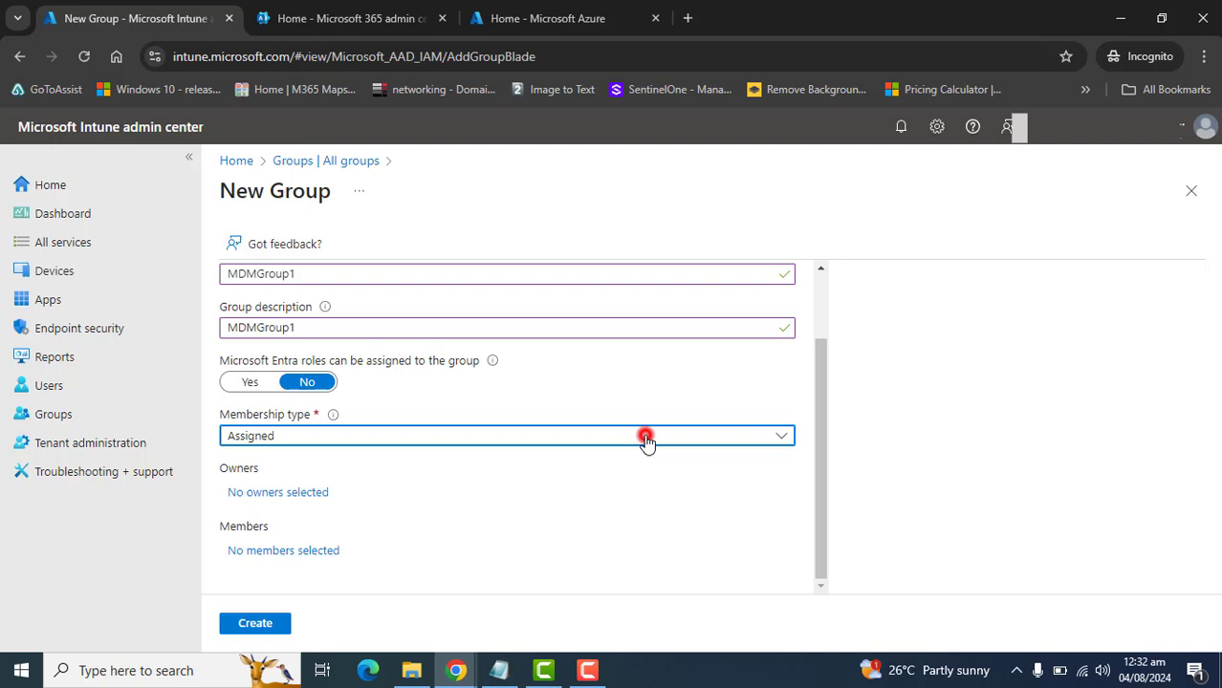
click(508, 408)
click(562, 437)
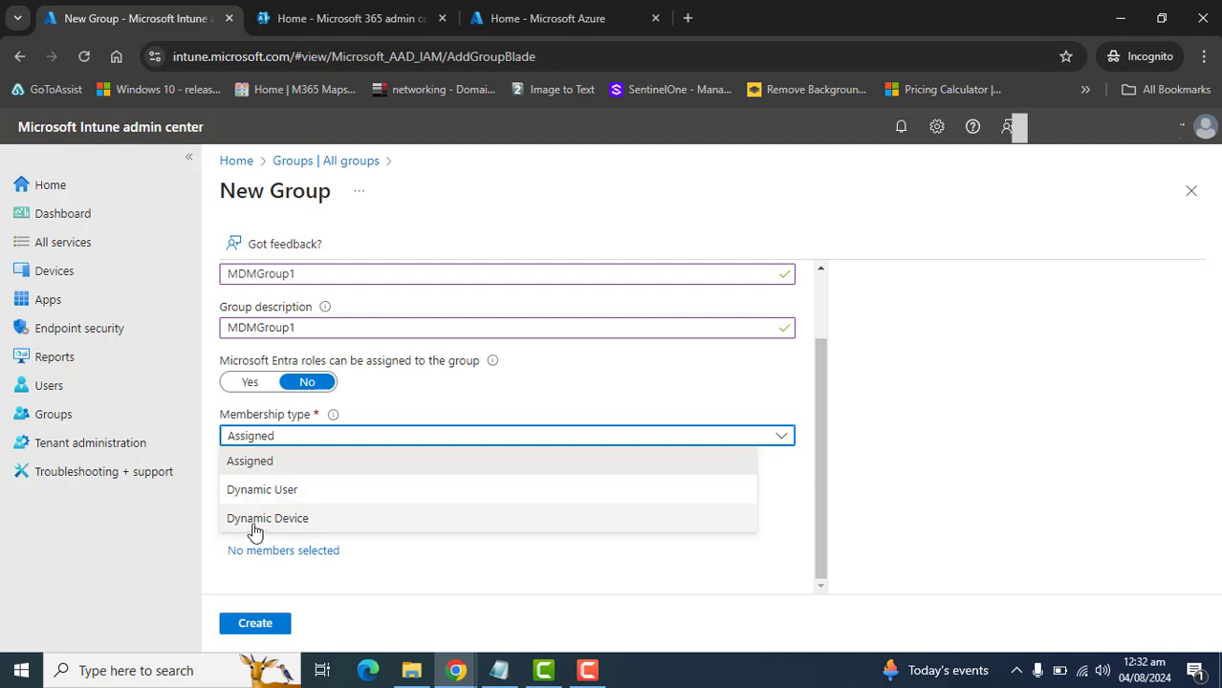
click(272, 465)
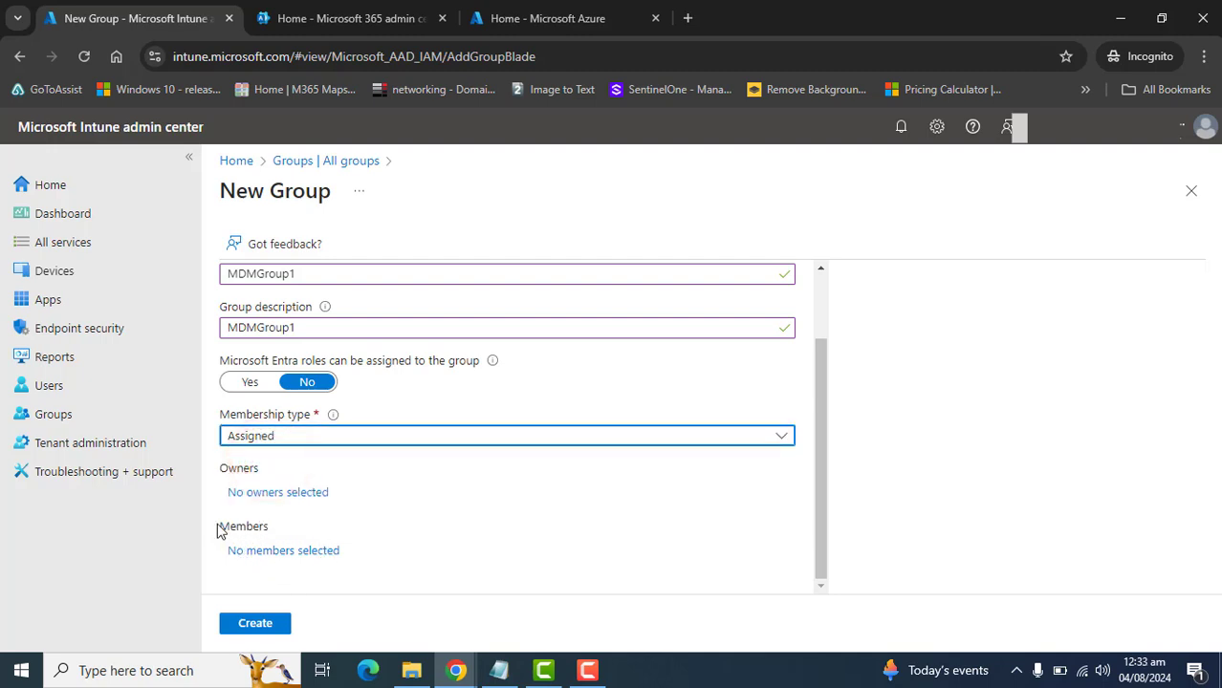
Search the users for user1 and add User1 as a member of the new group
drag(221, 531, 271, 536)
click(291, 555)
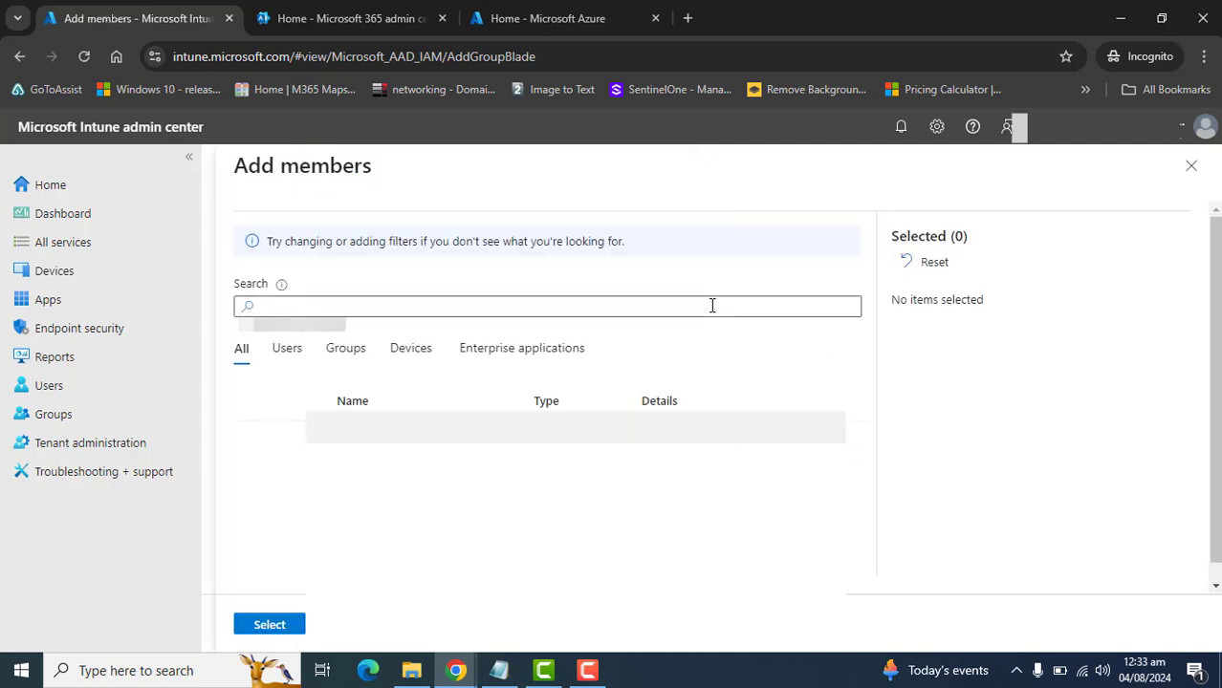
click(319, 308)
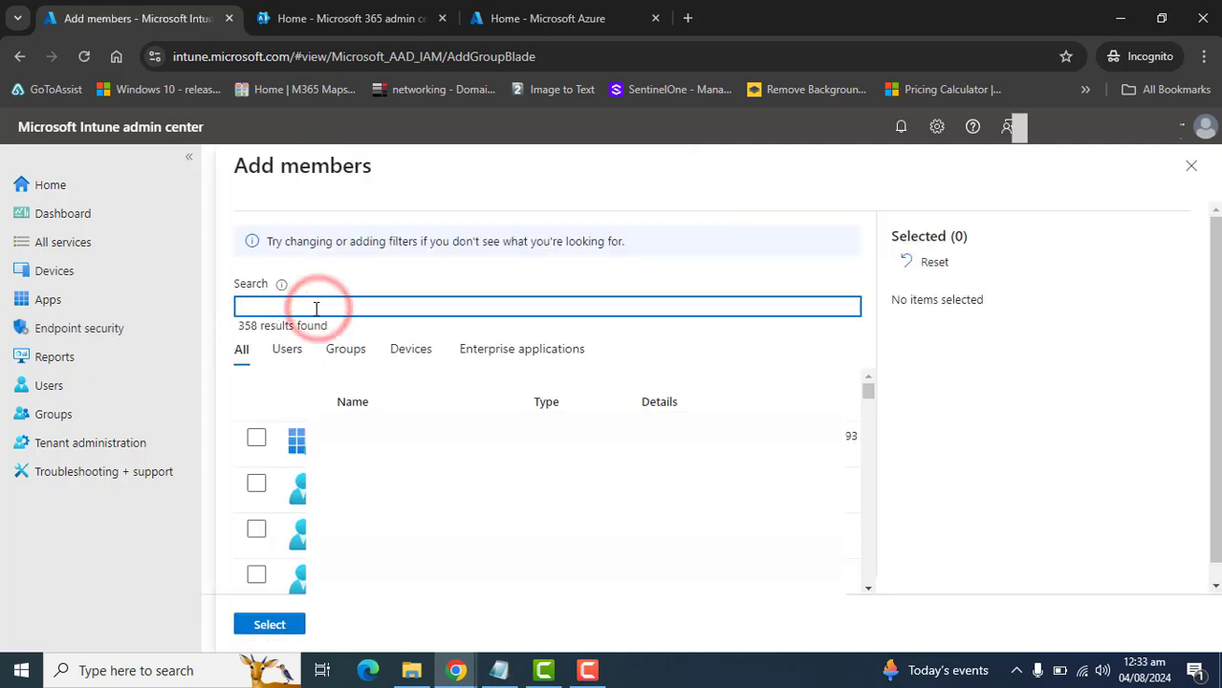
text(user1)
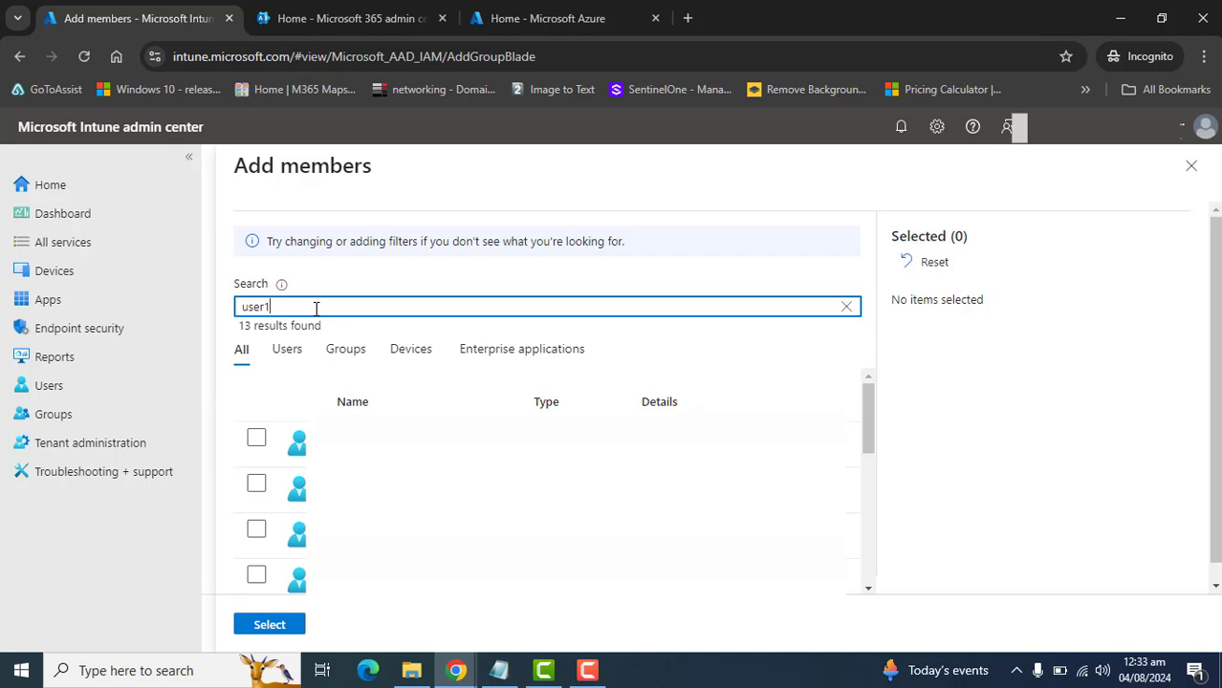
click(287, 349)
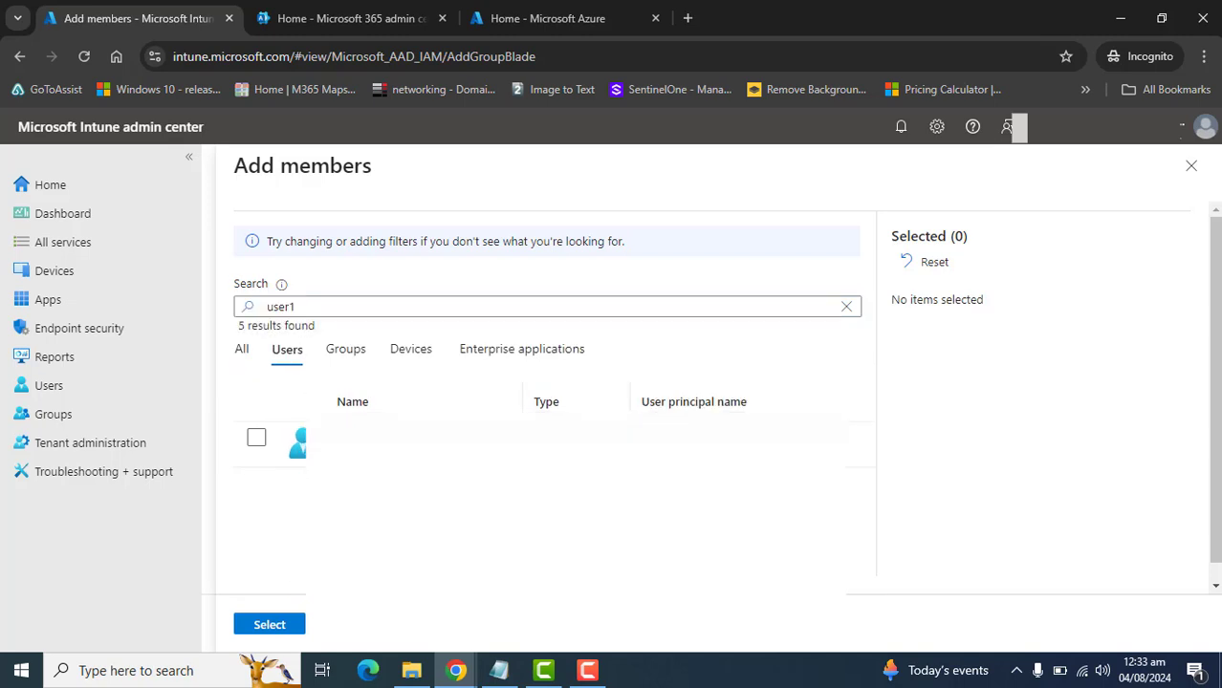
click(259, 439)
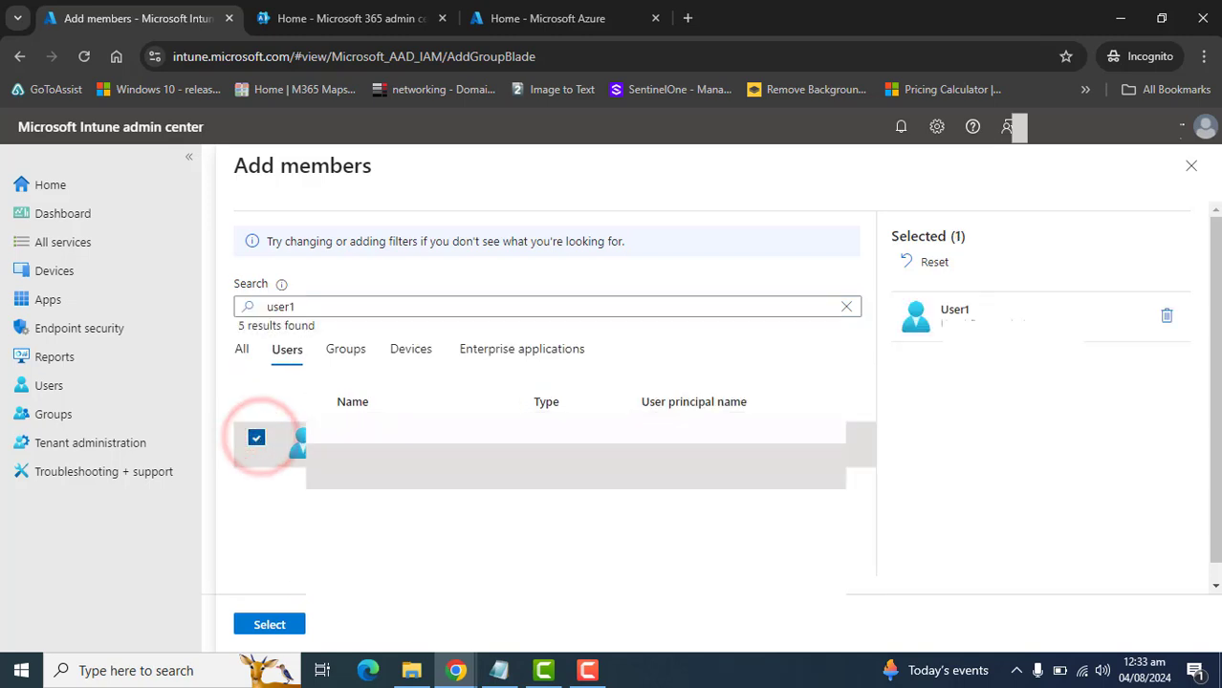
click(270, 626)
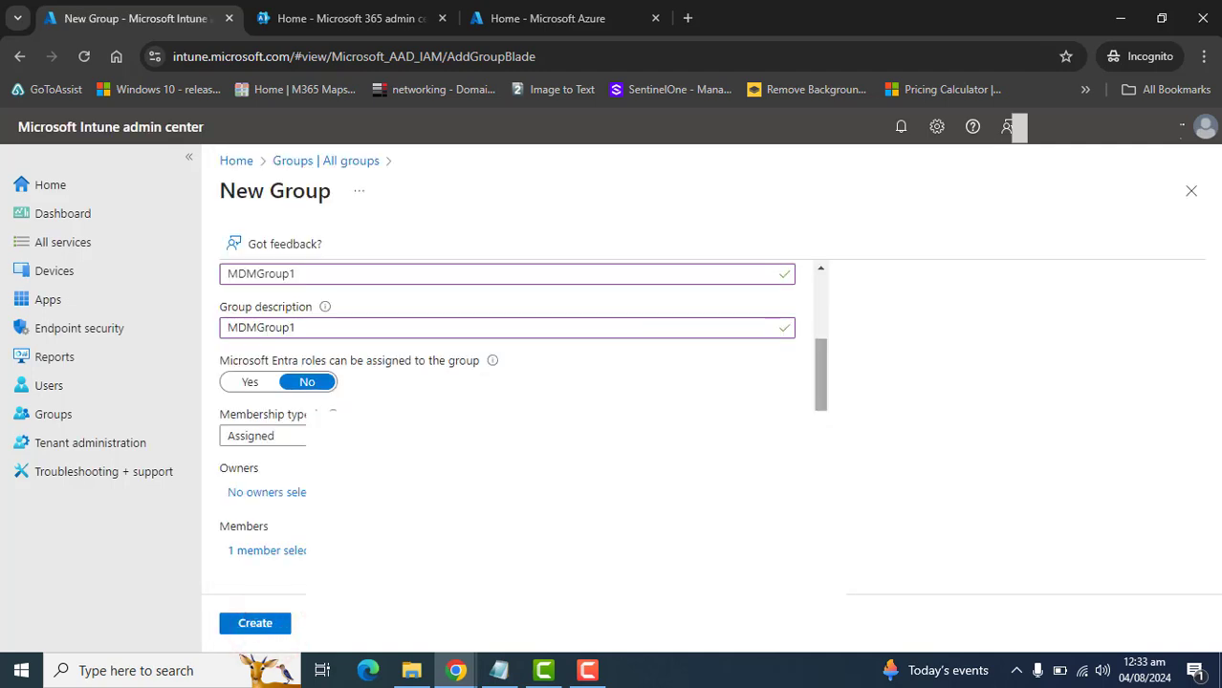
Review the completed details and create the MDMGroup1 group
scroll(821, 286, up, 2)
double_click(335, 366)
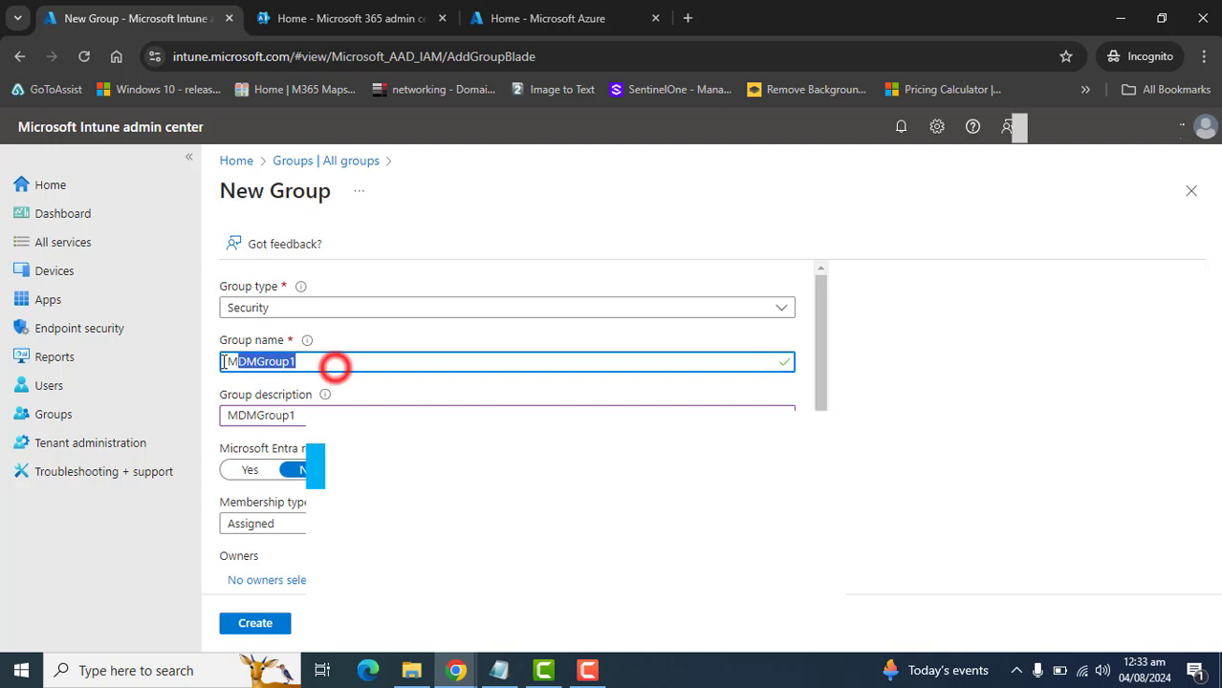
scroll(804, 466, down, 2)
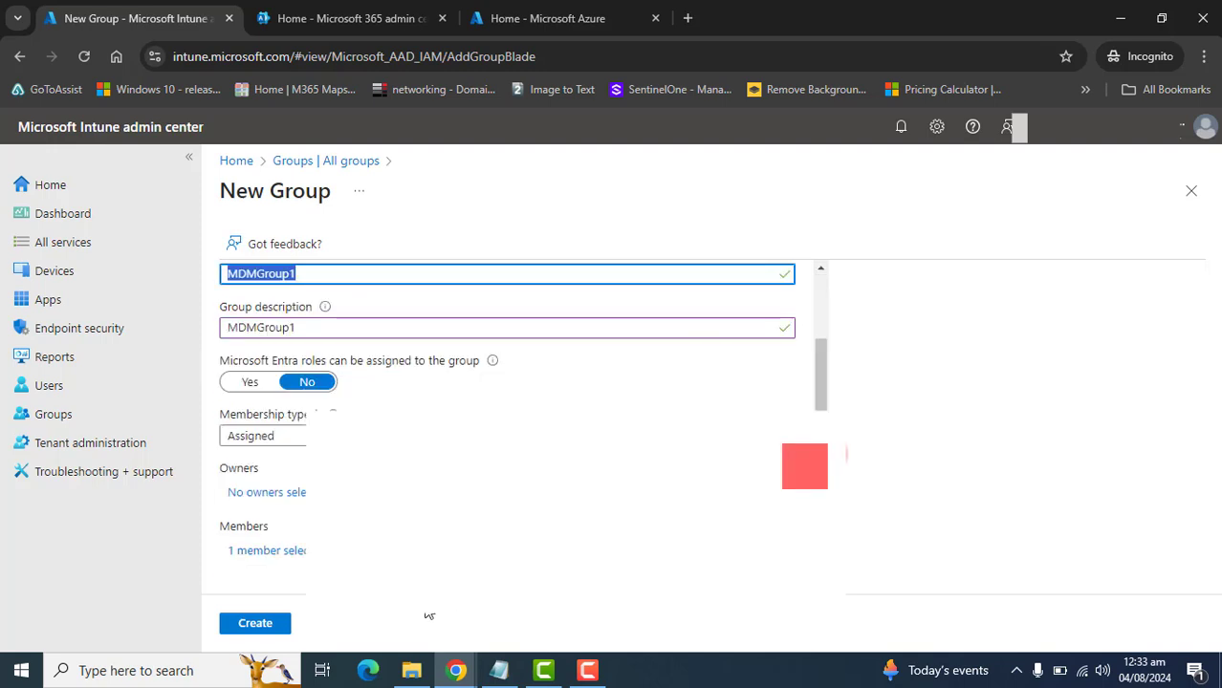
click(276, 624)
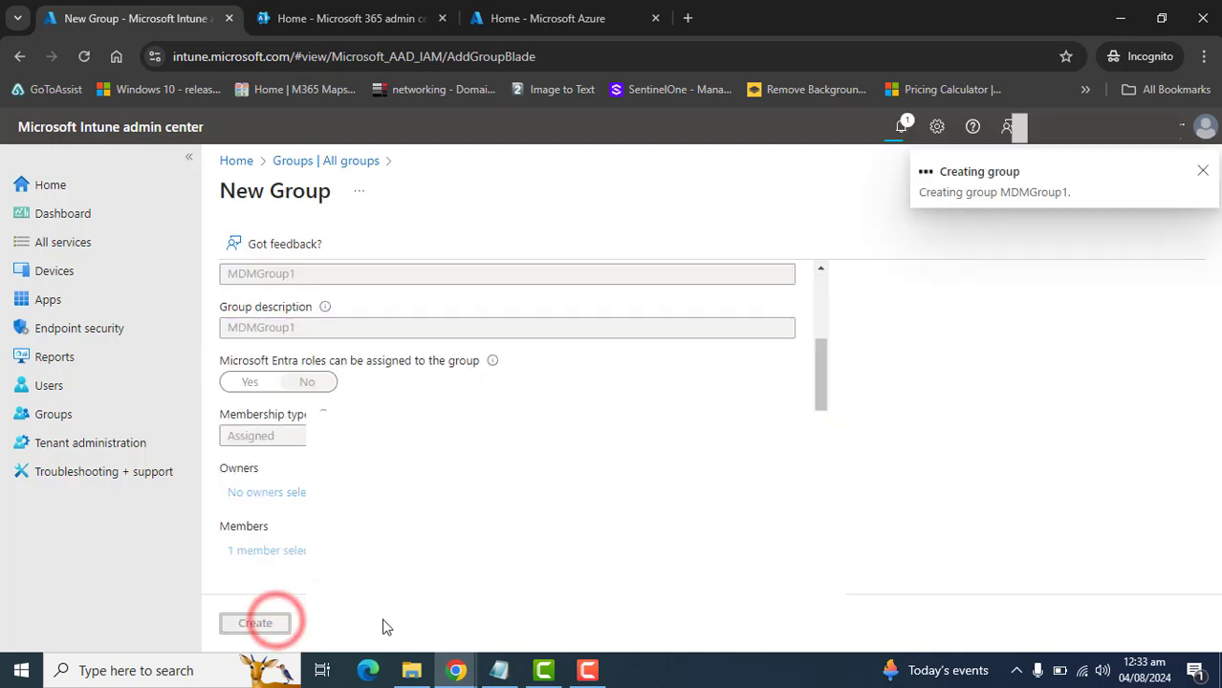
Search all groups for mdm and open the MDMGroup1 group
mouse_move(585, 681)
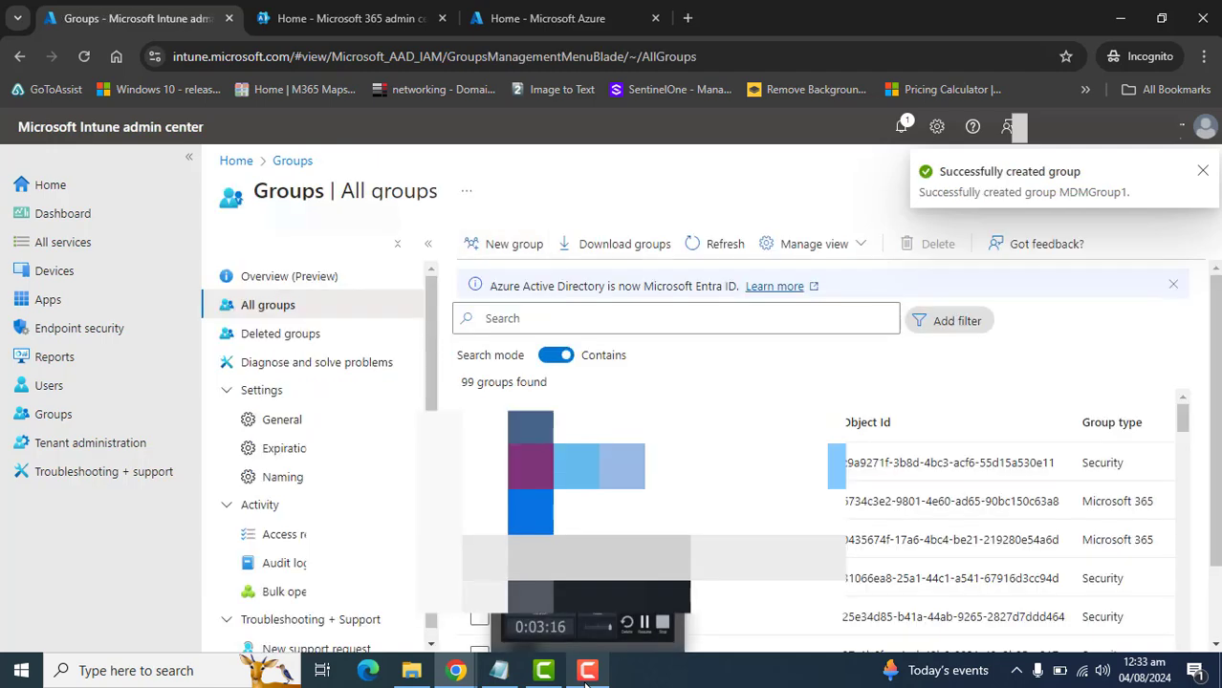
click(850, 321)
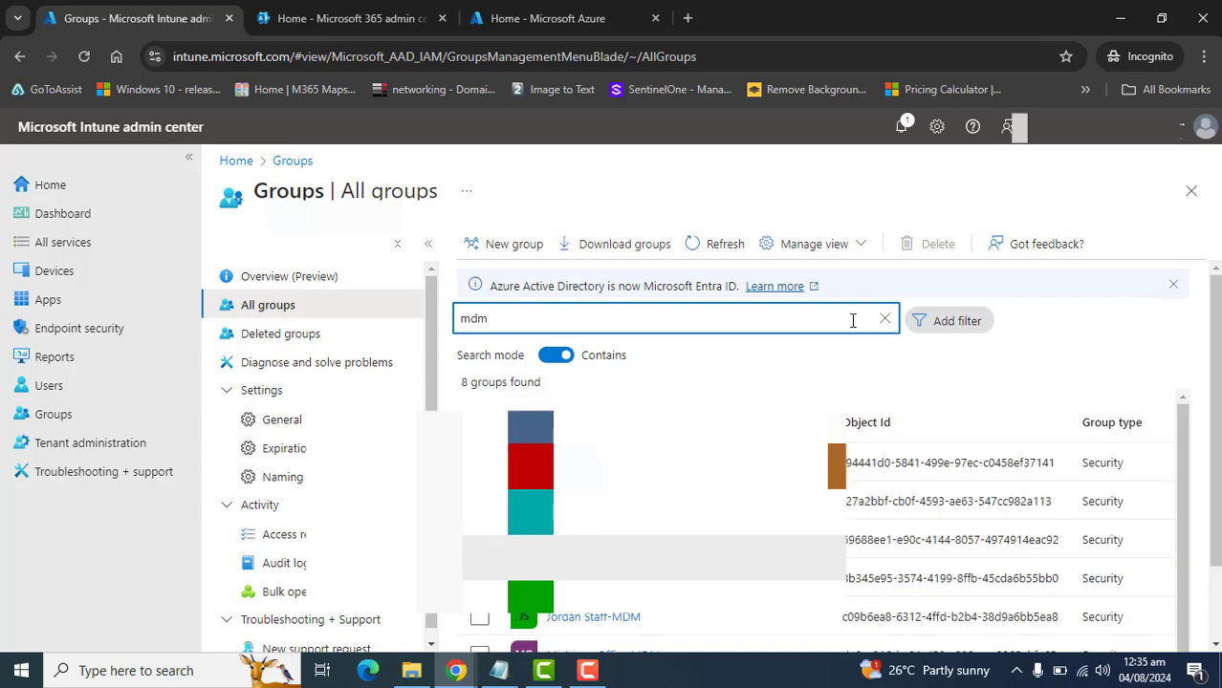
click(583, 463)
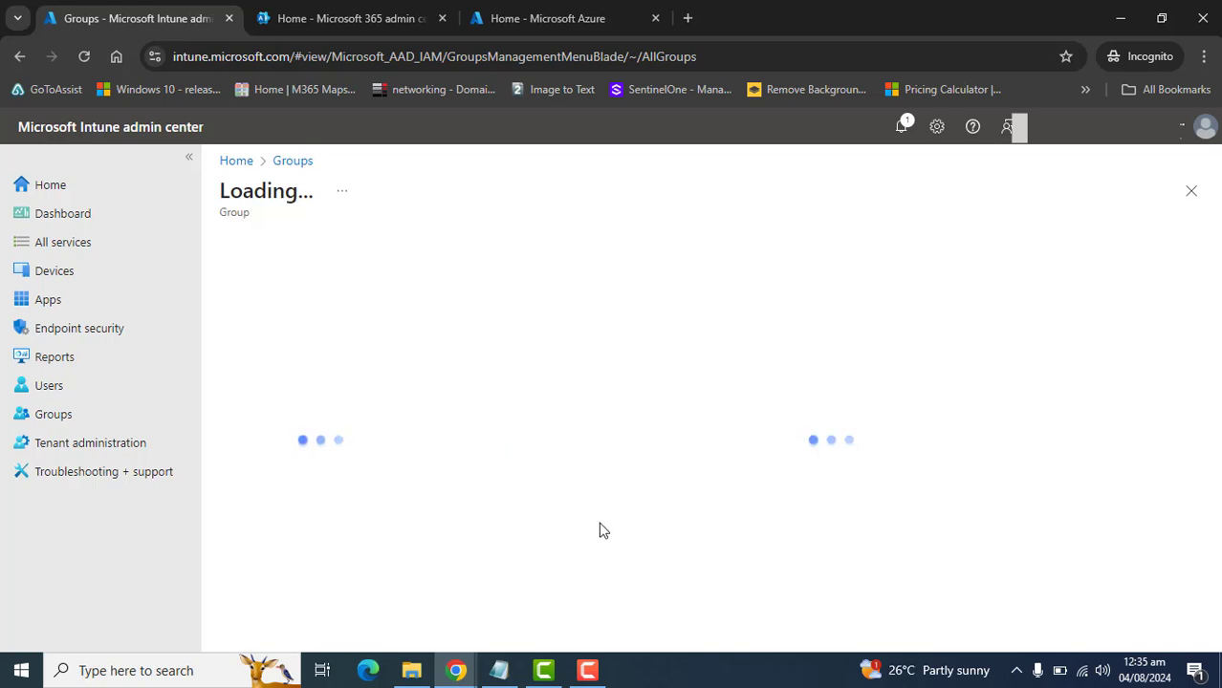
click(587, 673)
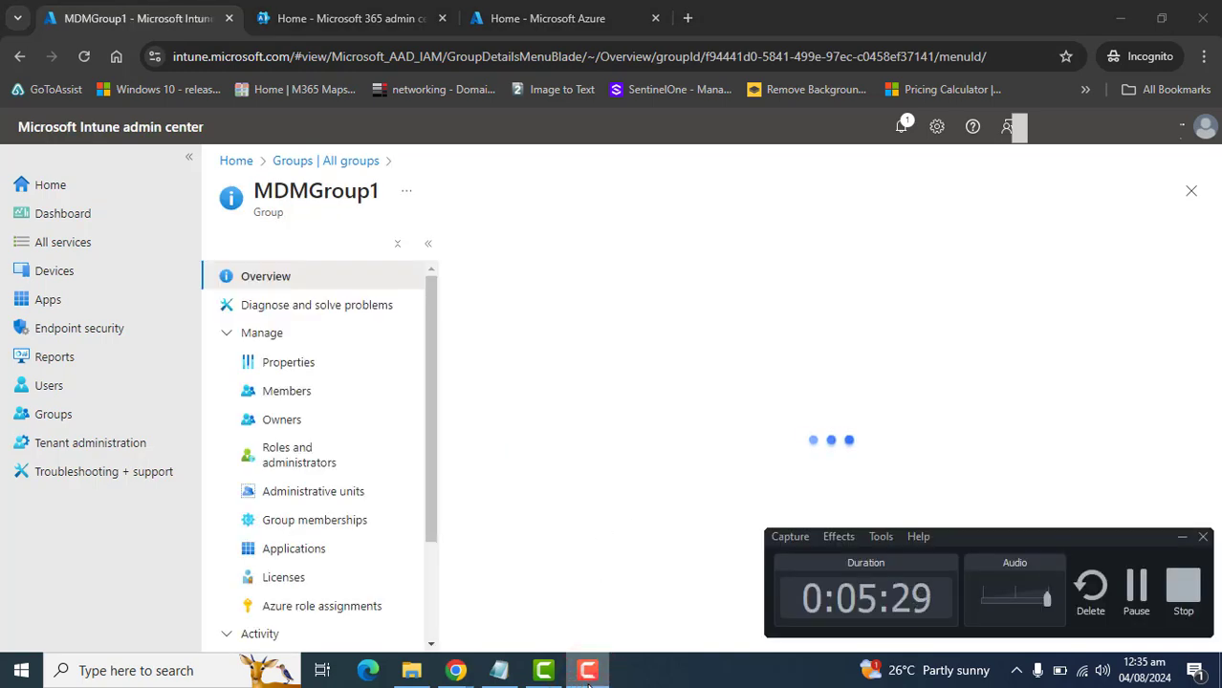
click(587, 673)
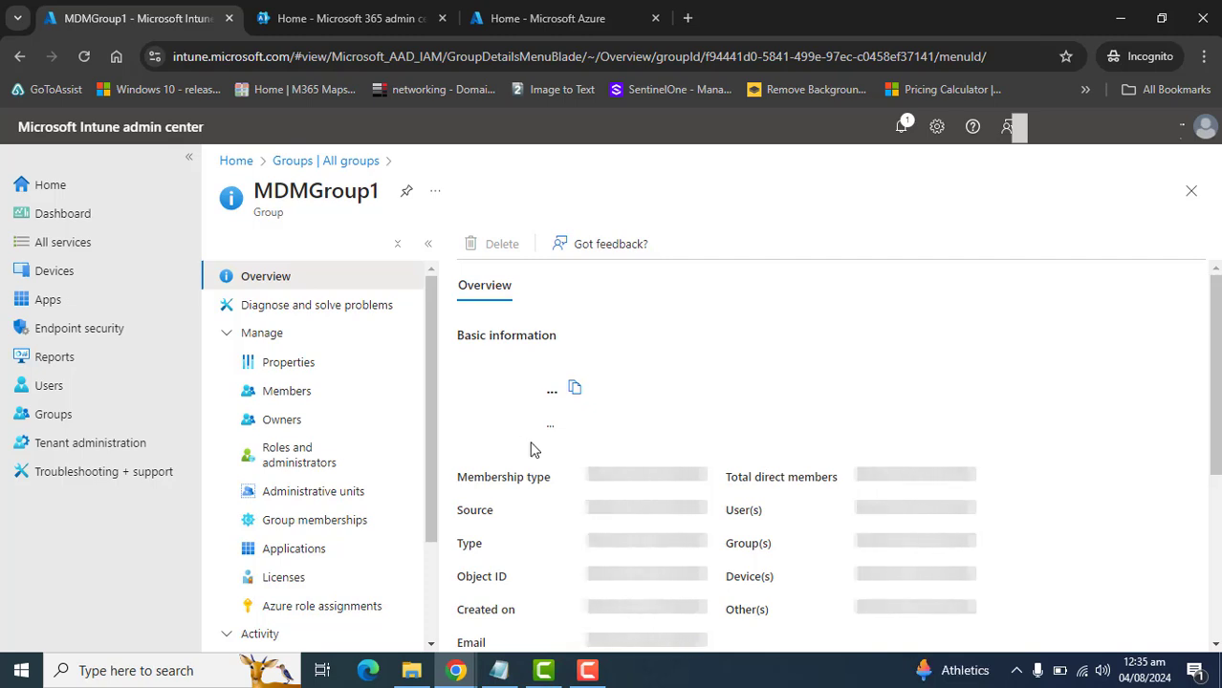
View the members of MDMGroup1 and open the licenses of its member User1
click(322, 395)
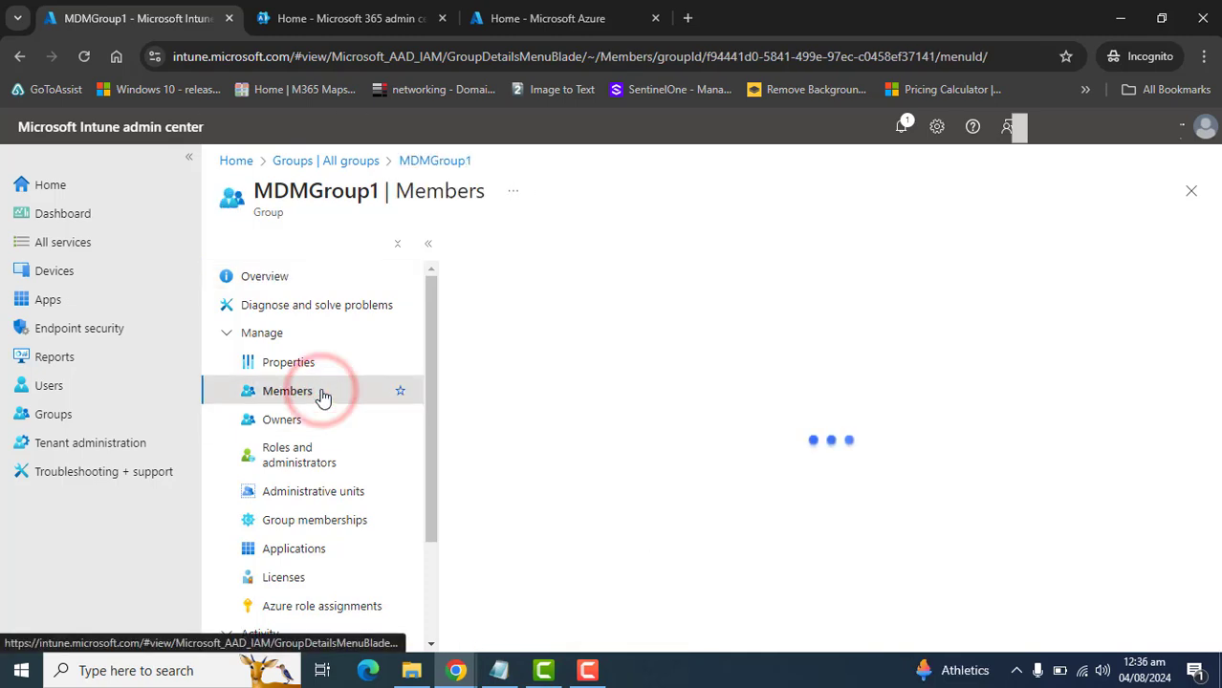
click(259, 188)
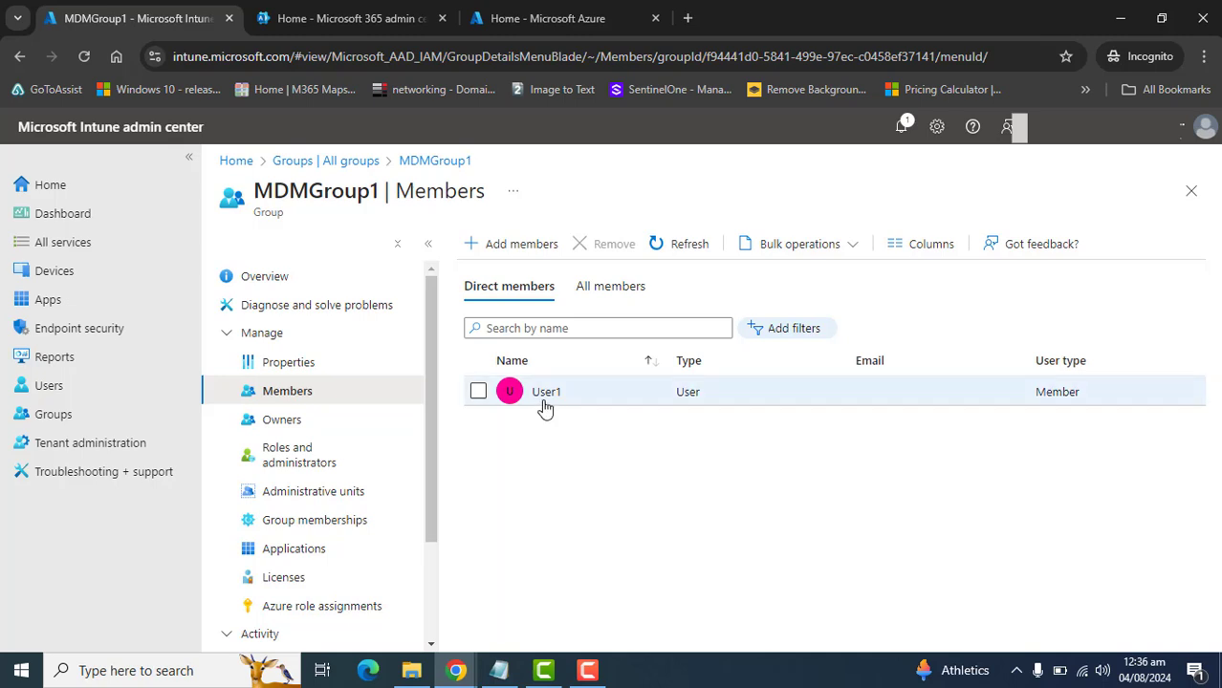
click(545, 392)
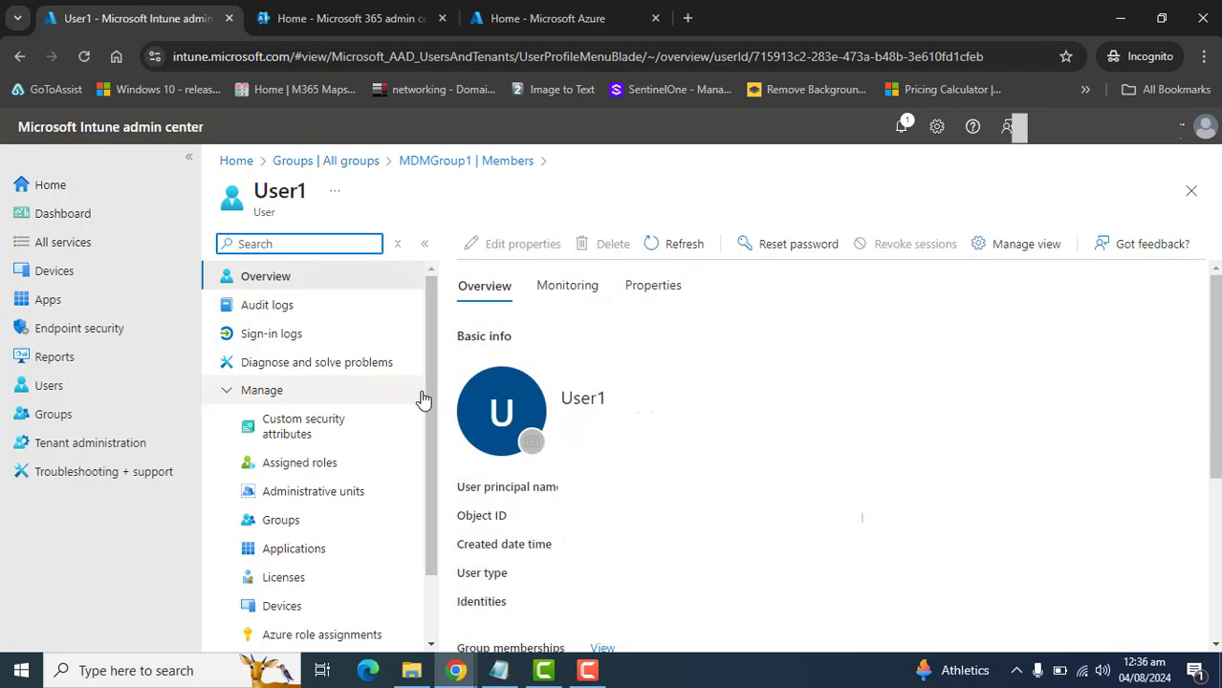
click(299, 578)
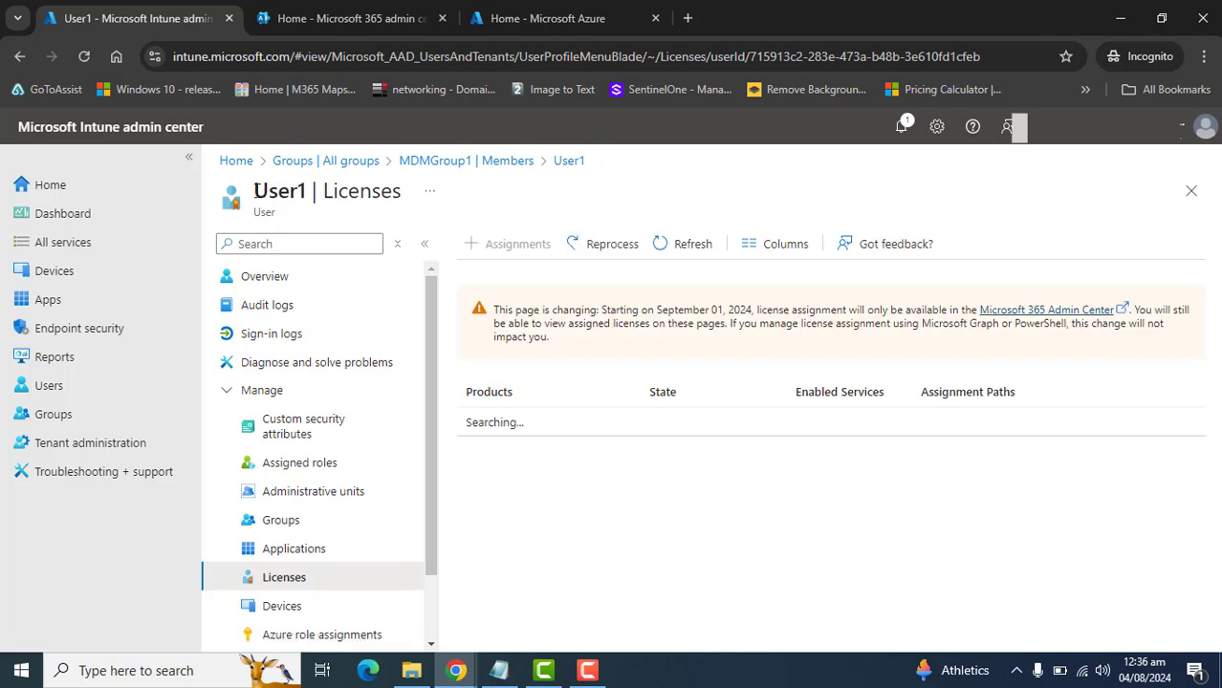
Refresh User1's licenses and check the product assignments and the notice about license management changes
drag(255, 192, 406, 205)
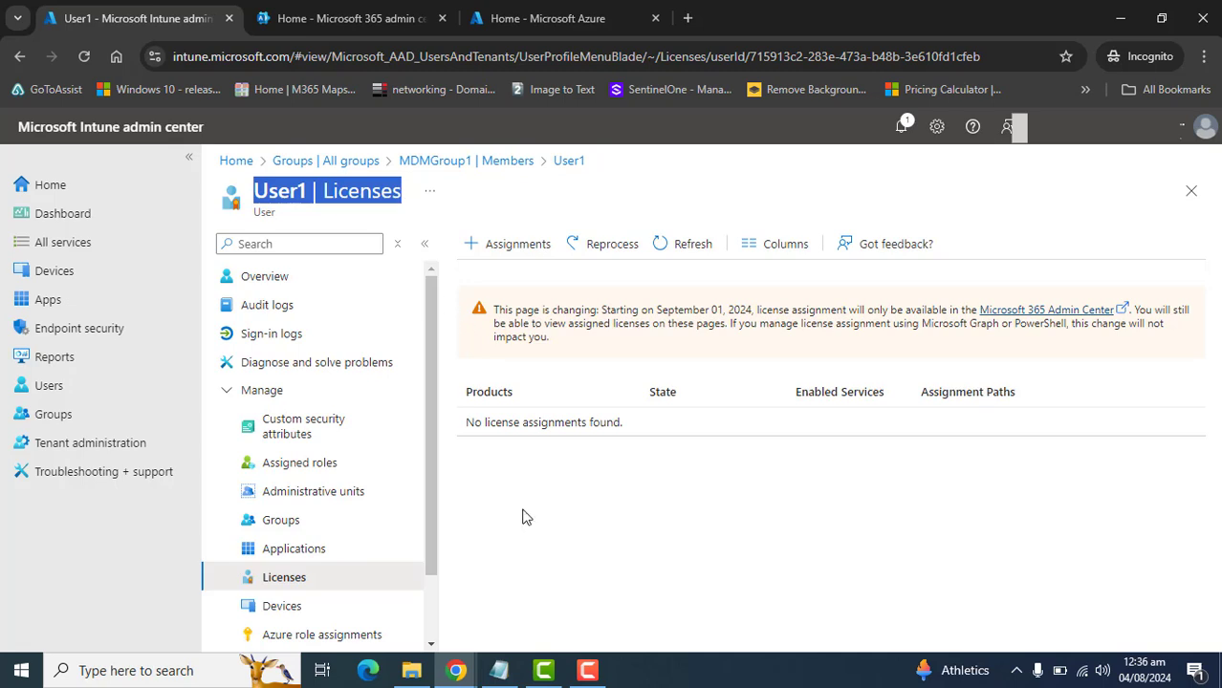
click(601, 552)
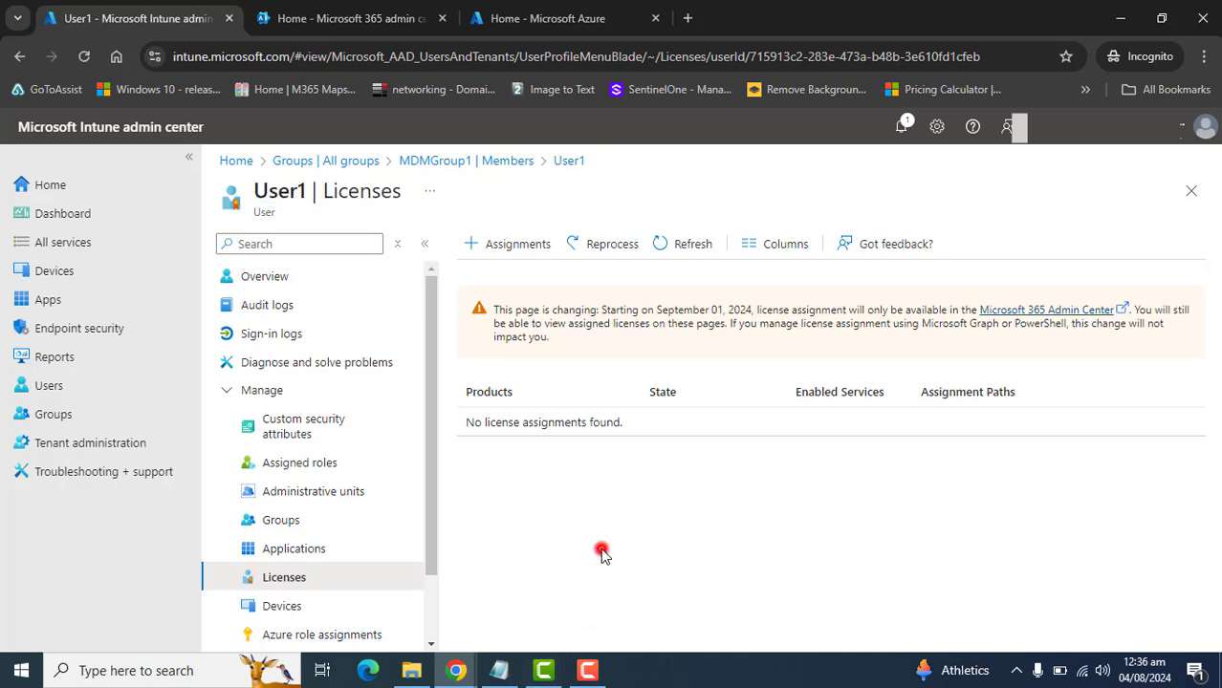
click(687, 248)
double_click(257, 191)
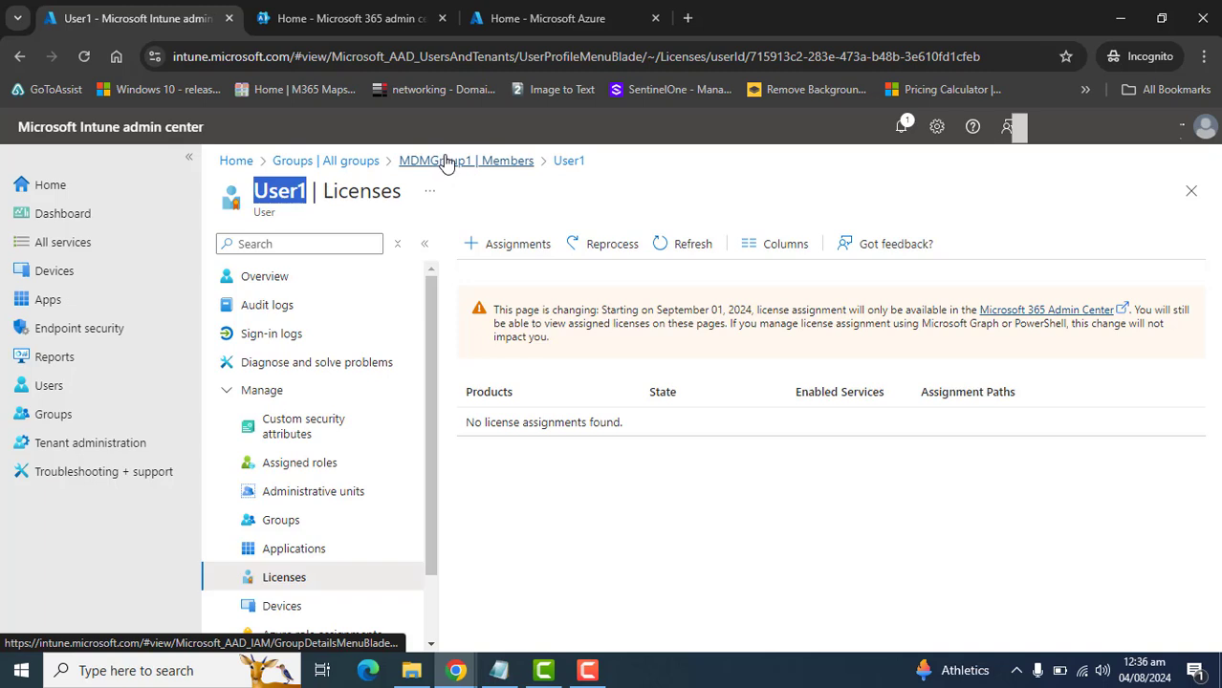
drag(634, 422, 462, 430)
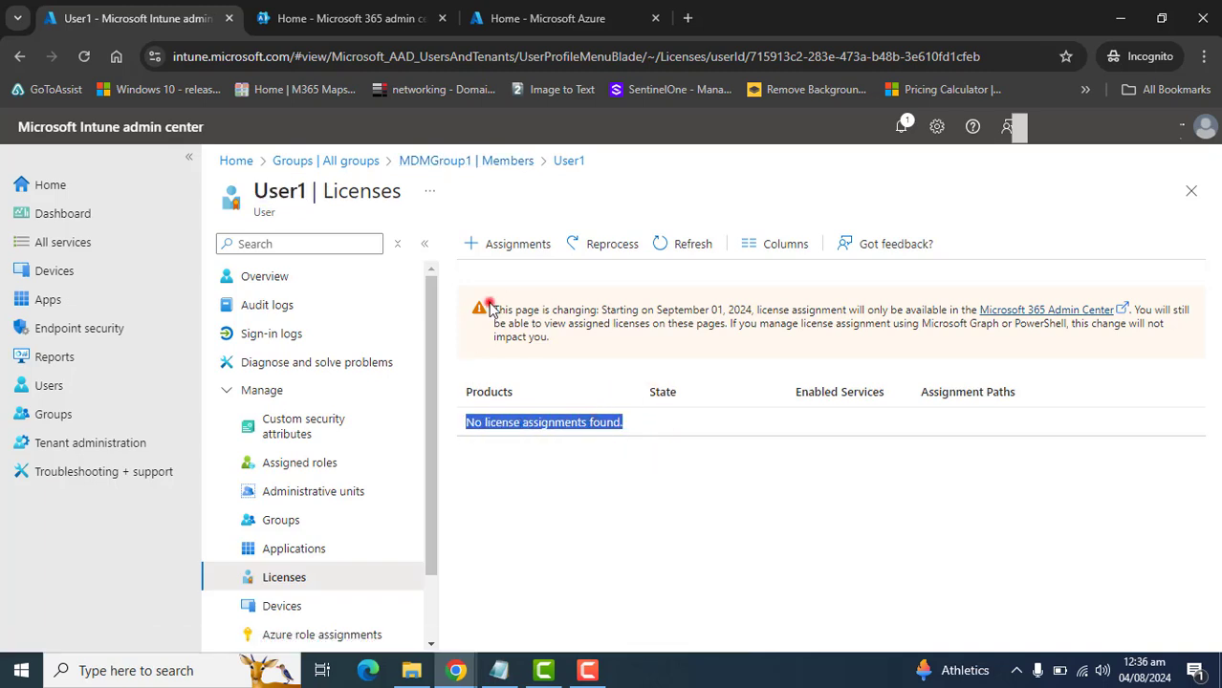
drag(489, 310, 605, 371)
click(696, 508)
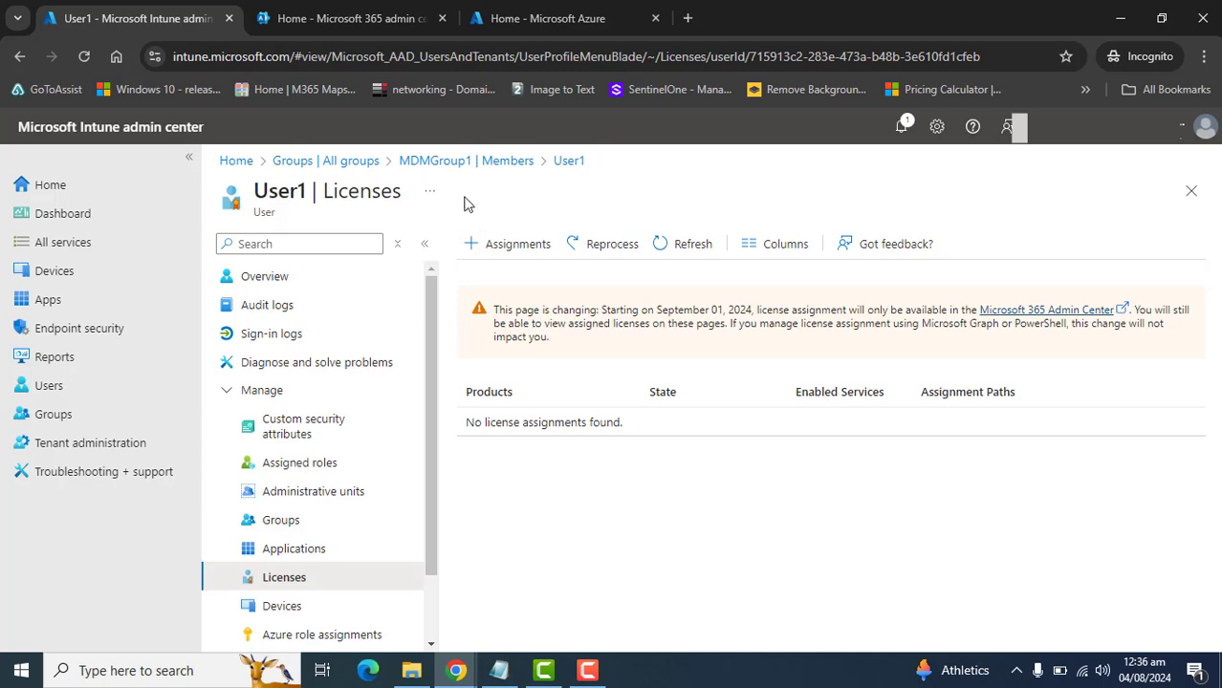
Return to the MDMGroup1 group and view its license assignments
click(441, 162)
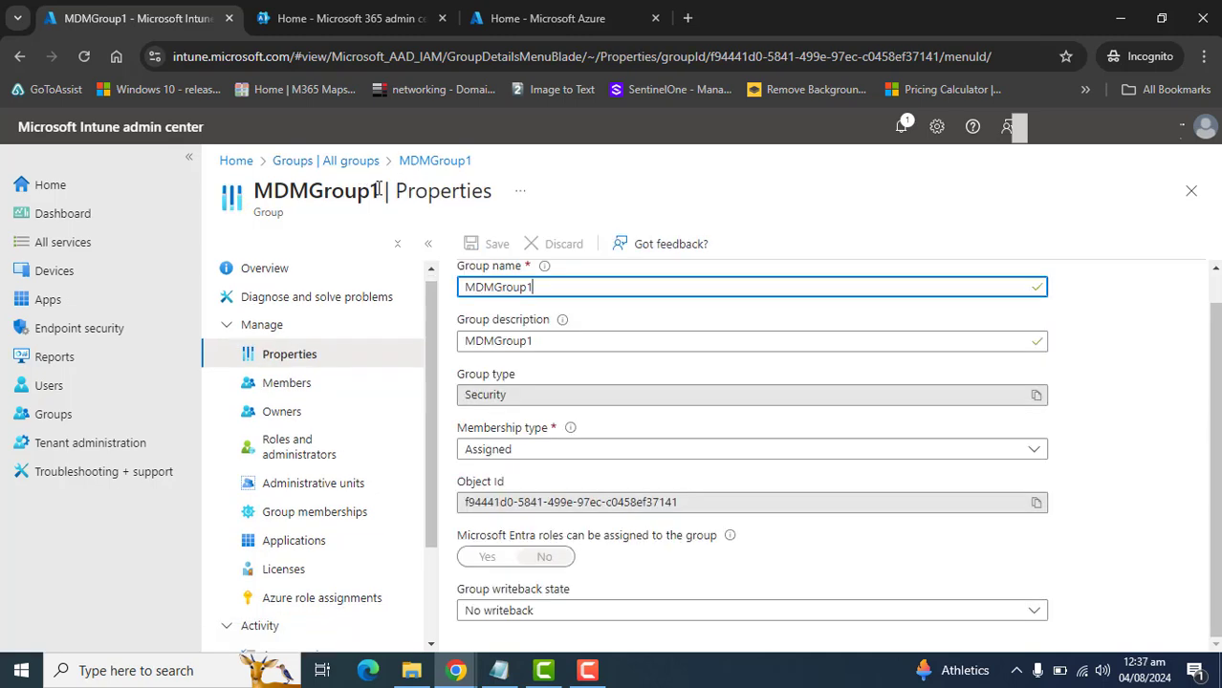
double_click(378, 190)
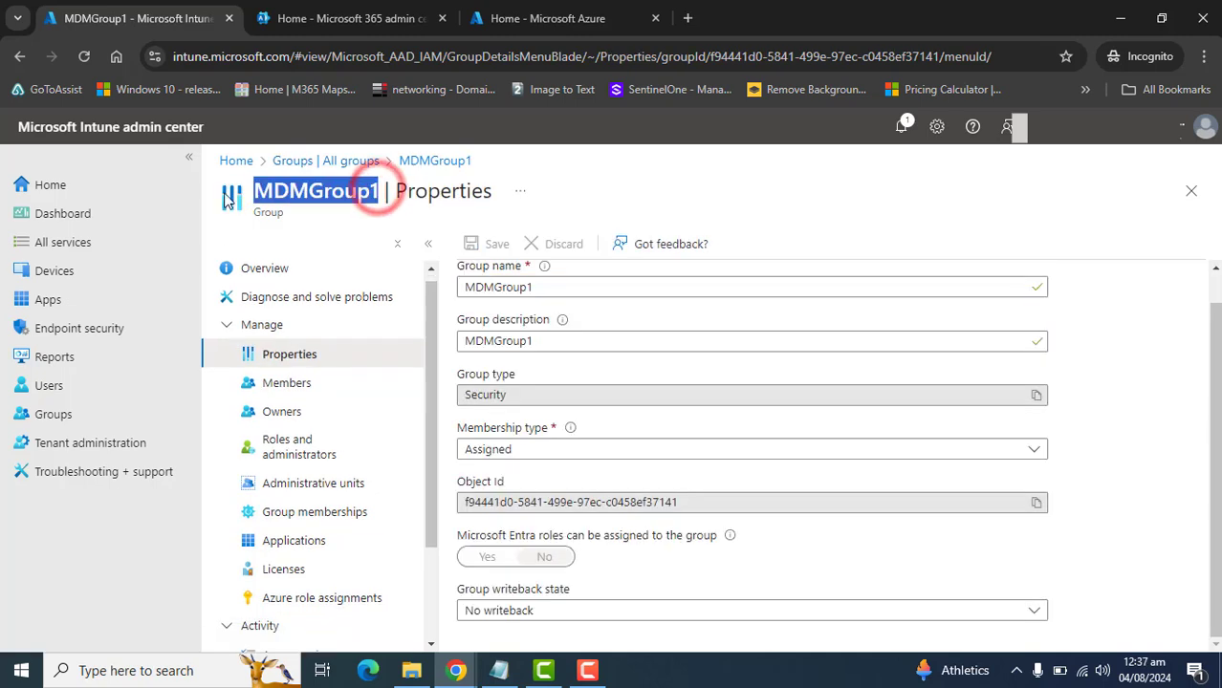
click(283, 570)
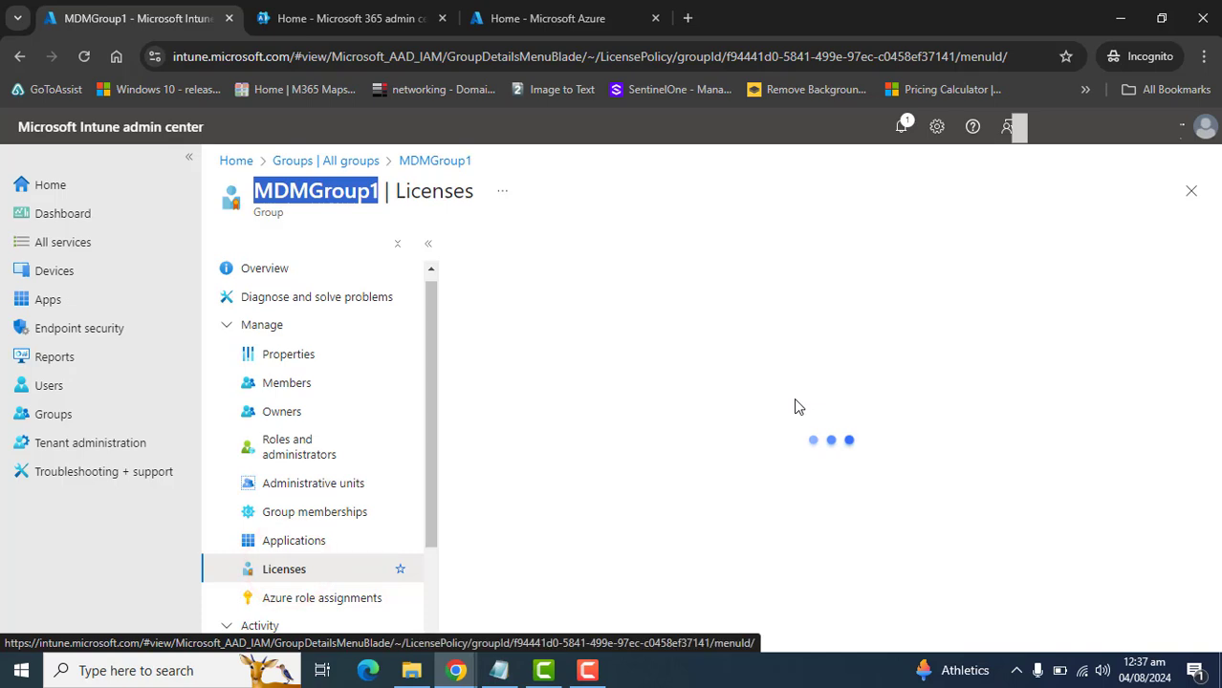
click(696, 494)
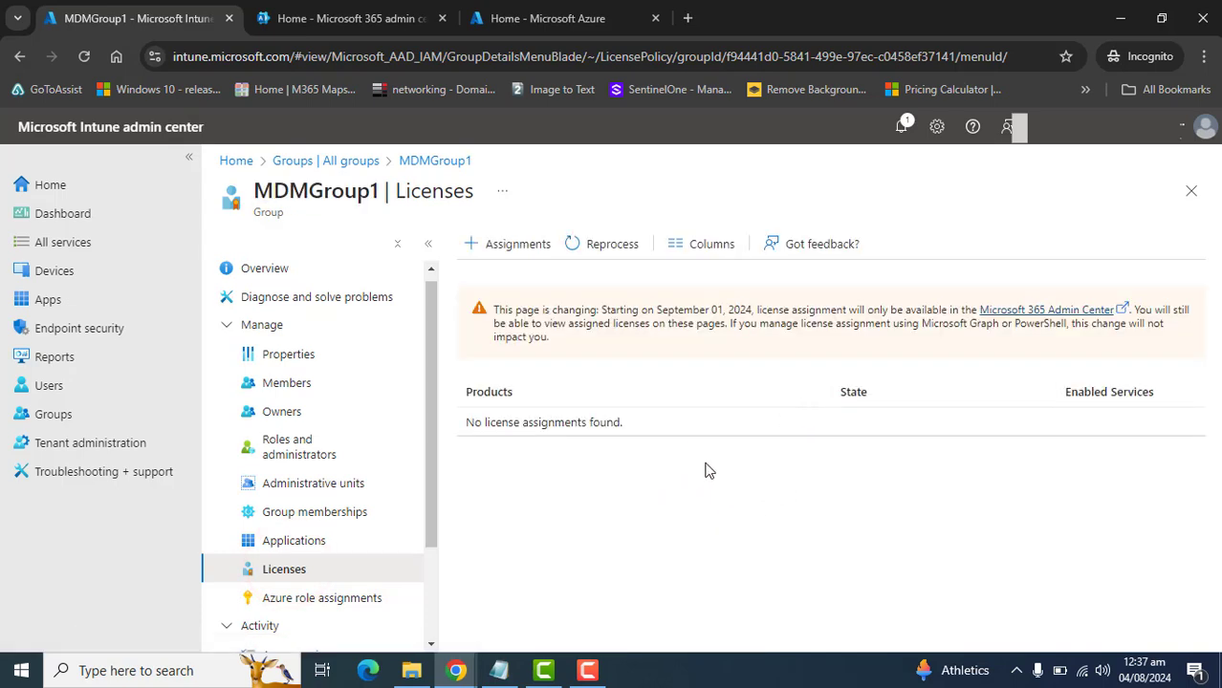
Assign the Enterprise Mobility + Security E3 license with all its service options to MDMGroup1 and save the assignment
click(524, 250)
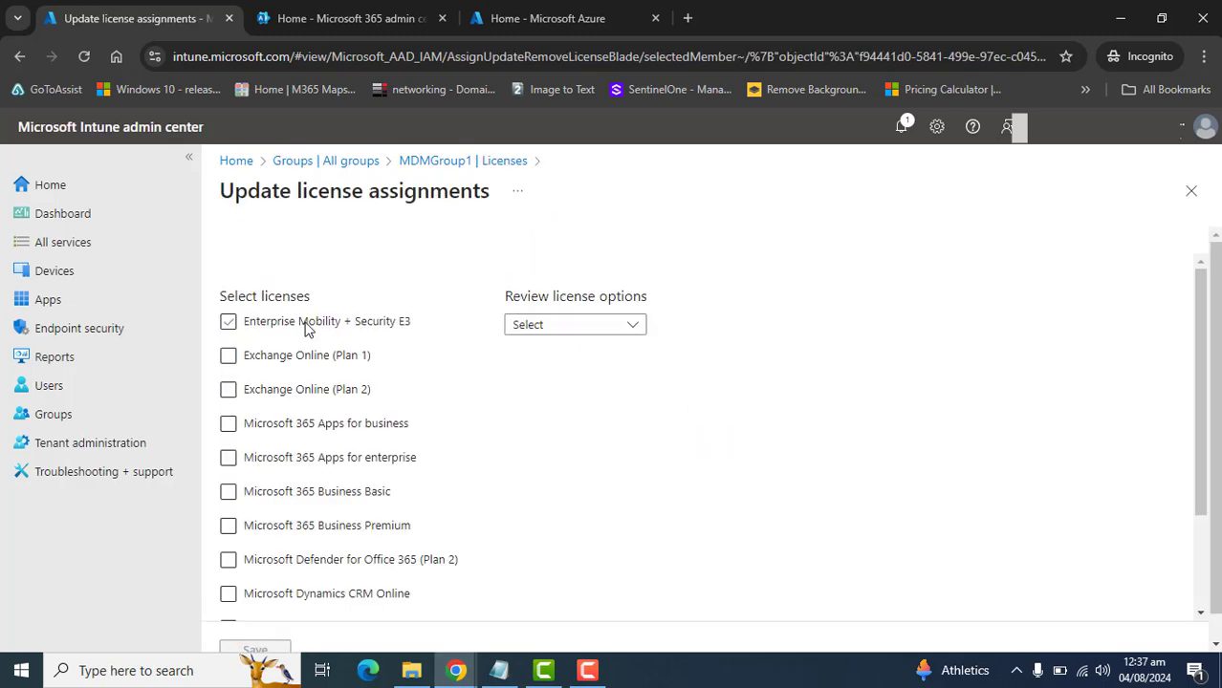
click(306, 327)
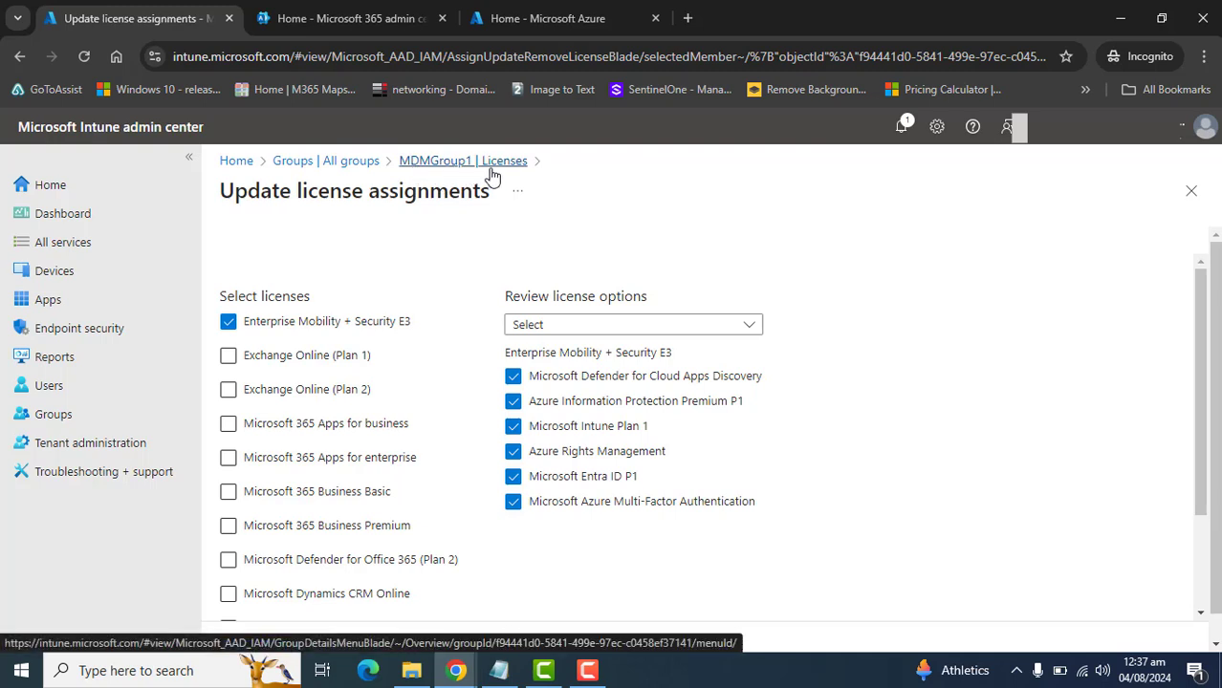
drag(1197, 383, 1197, 474)
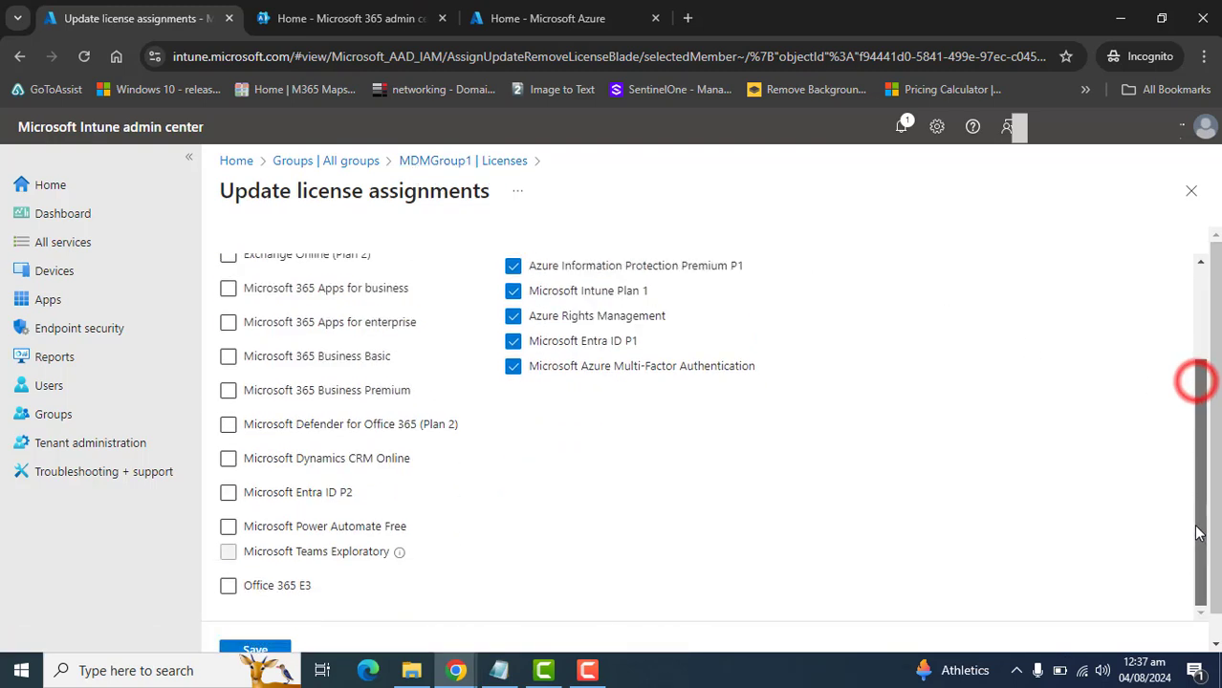
click(256, 650)
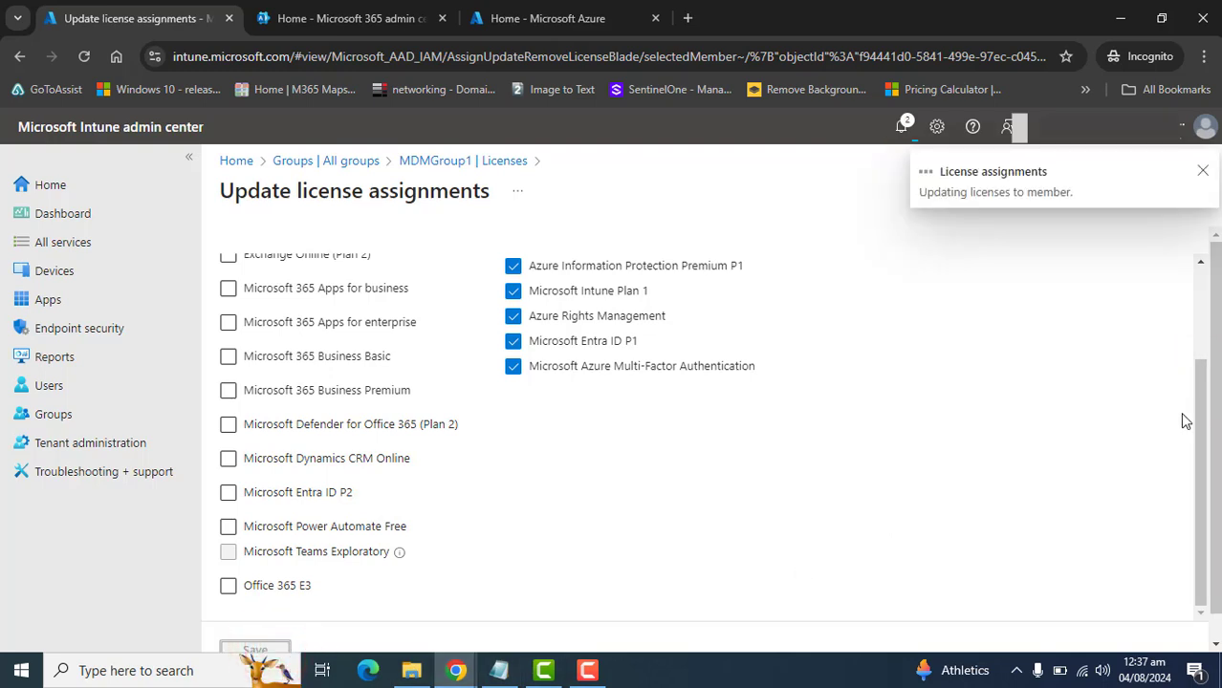
click(1198, 317)
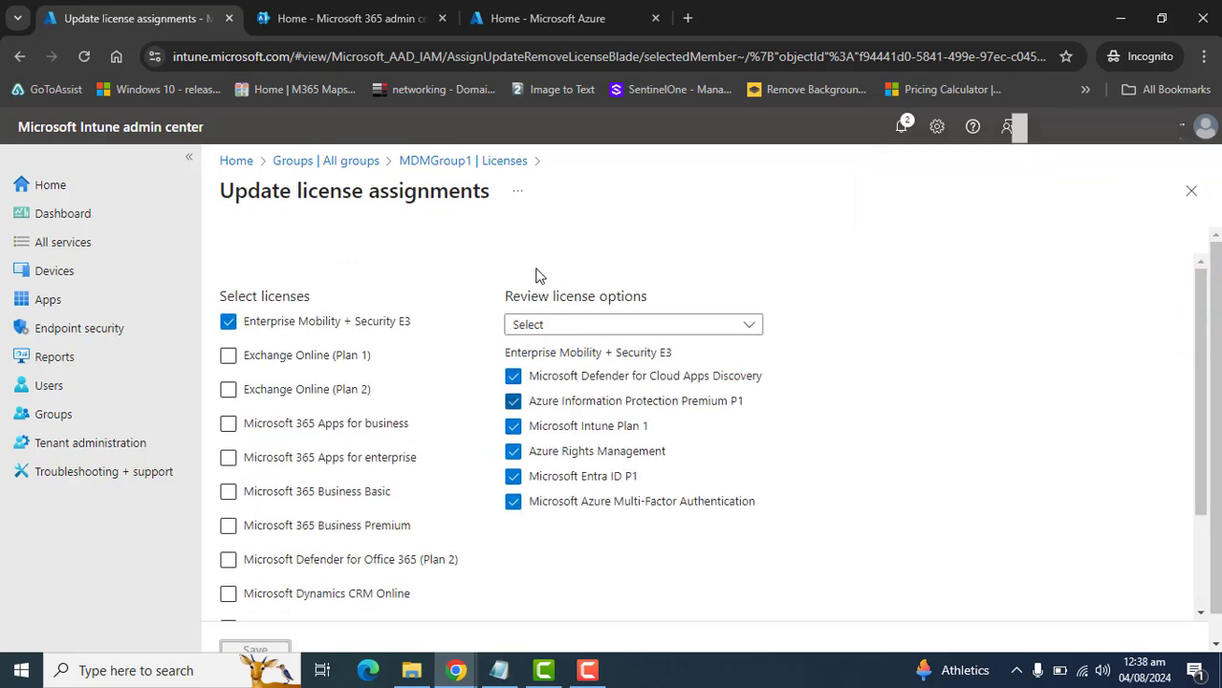
Reopen MDMGroup1 from the list of all groups and open the licenses of its member User1
click(354, 163)
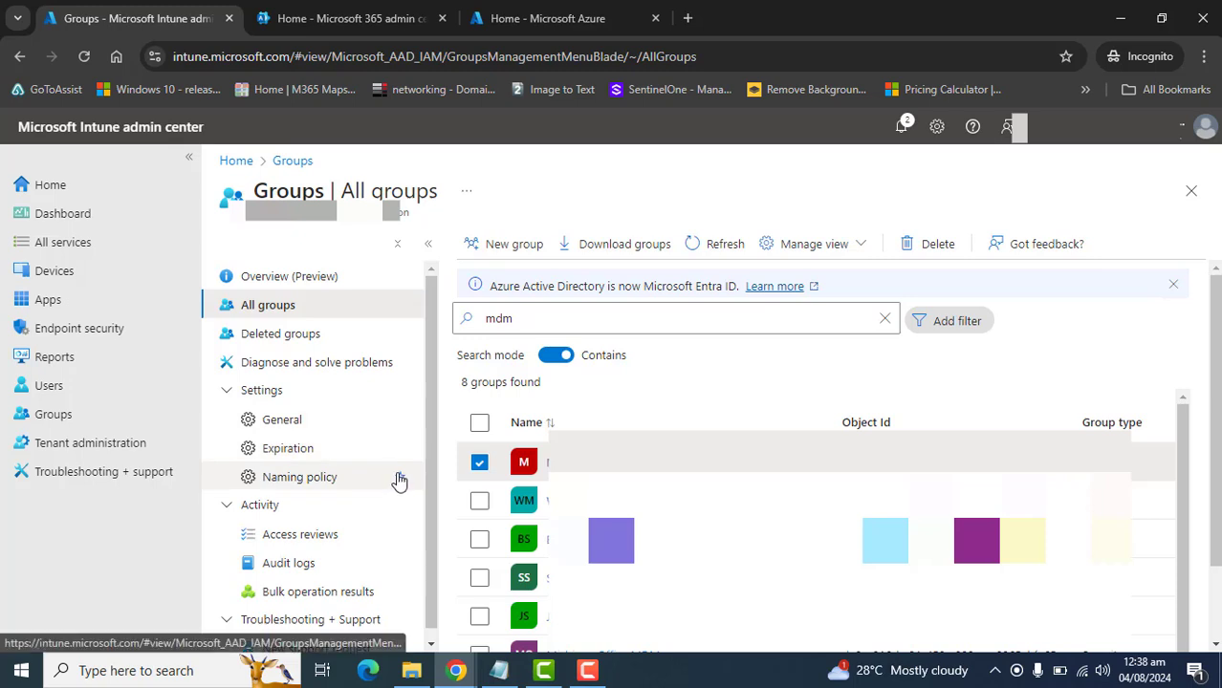
click(555, 463)
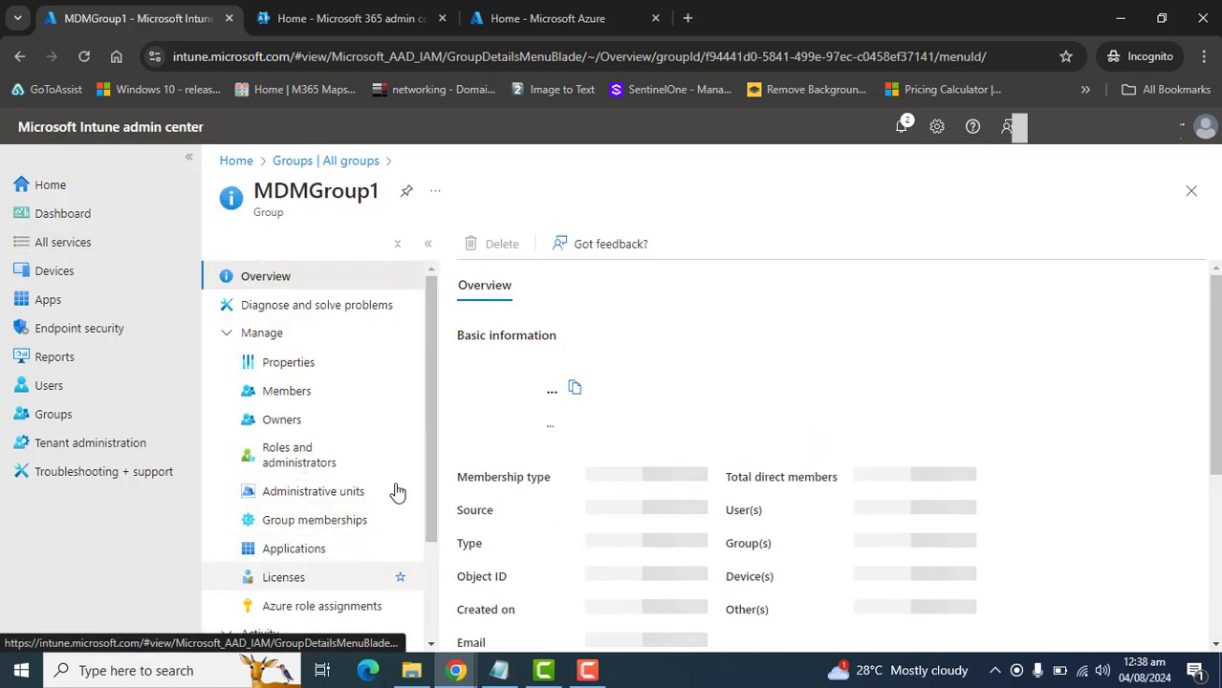
drag(435, 404, 429, 526)
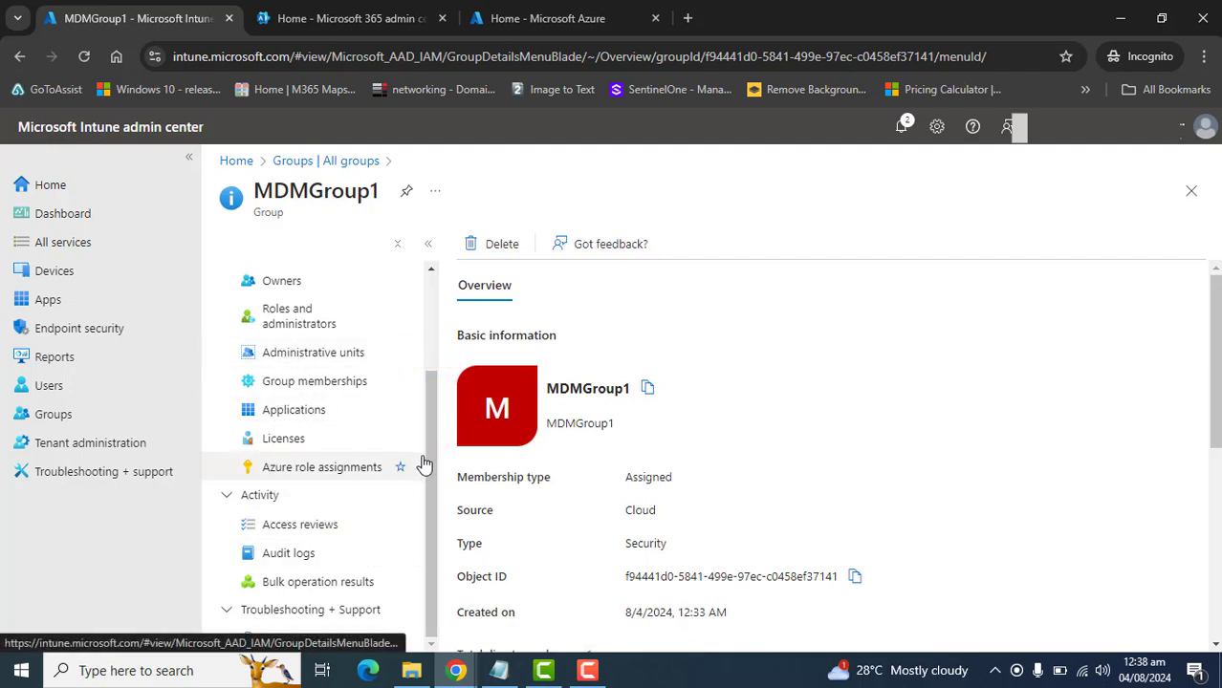
drag(428, 447, 435, 386)
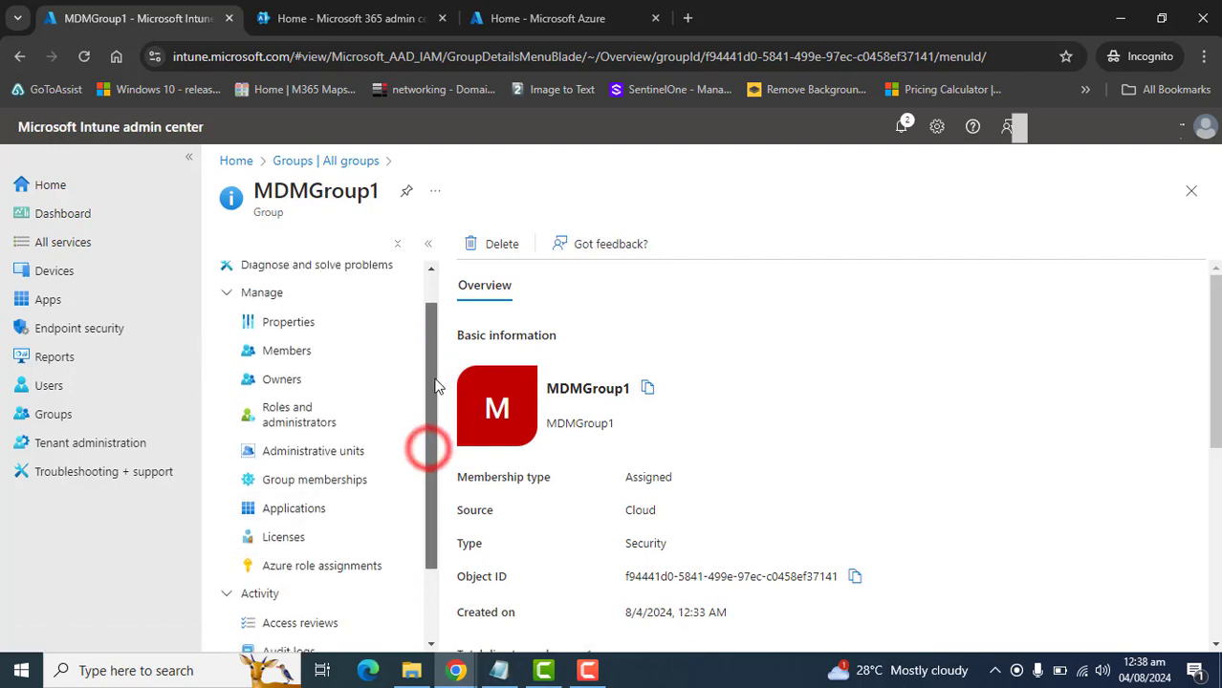
click(304, 354)
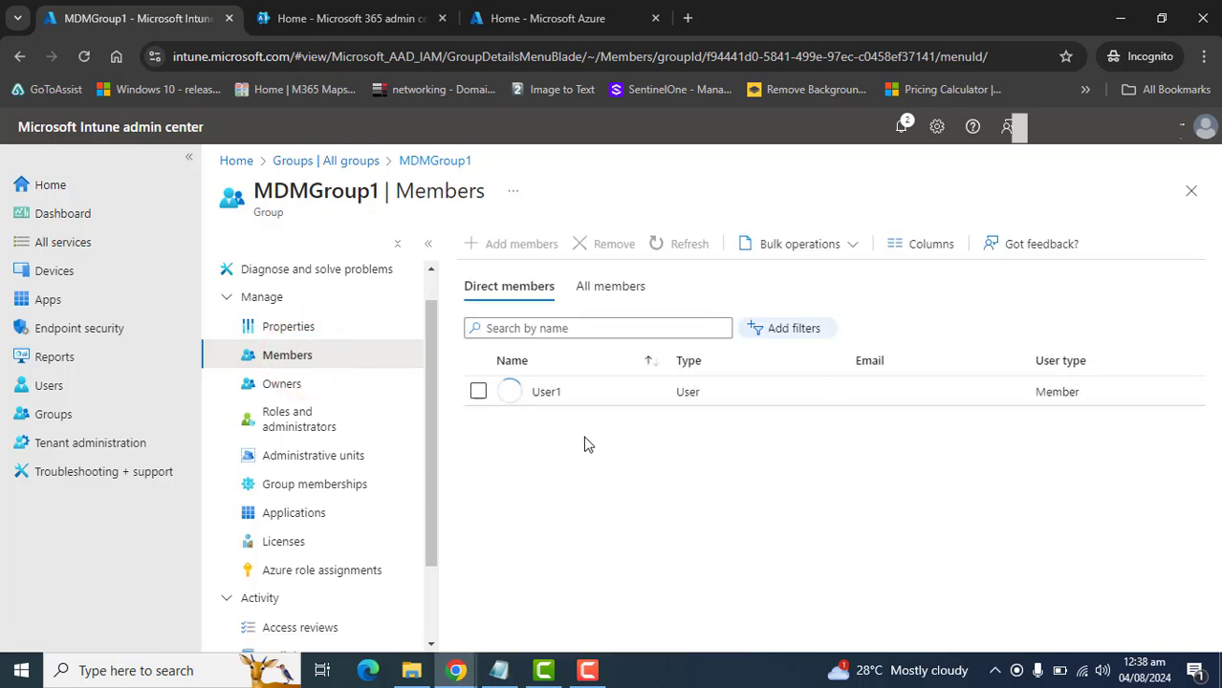
click(551, 400)
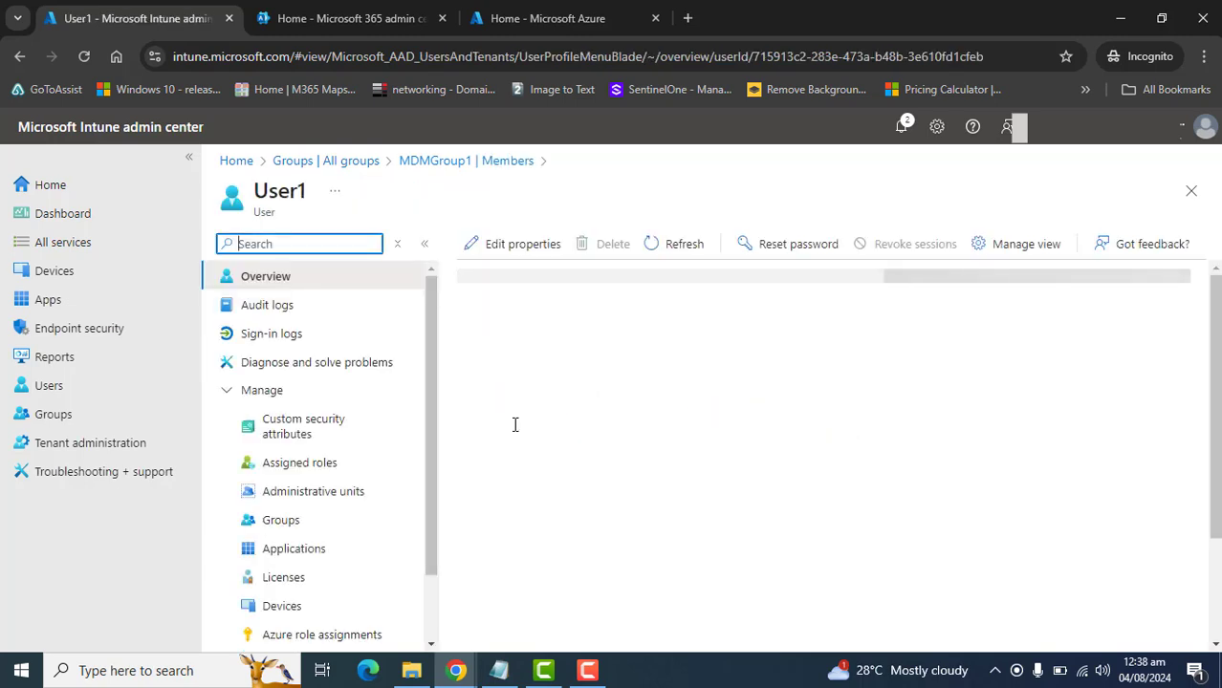
click(284, 577)
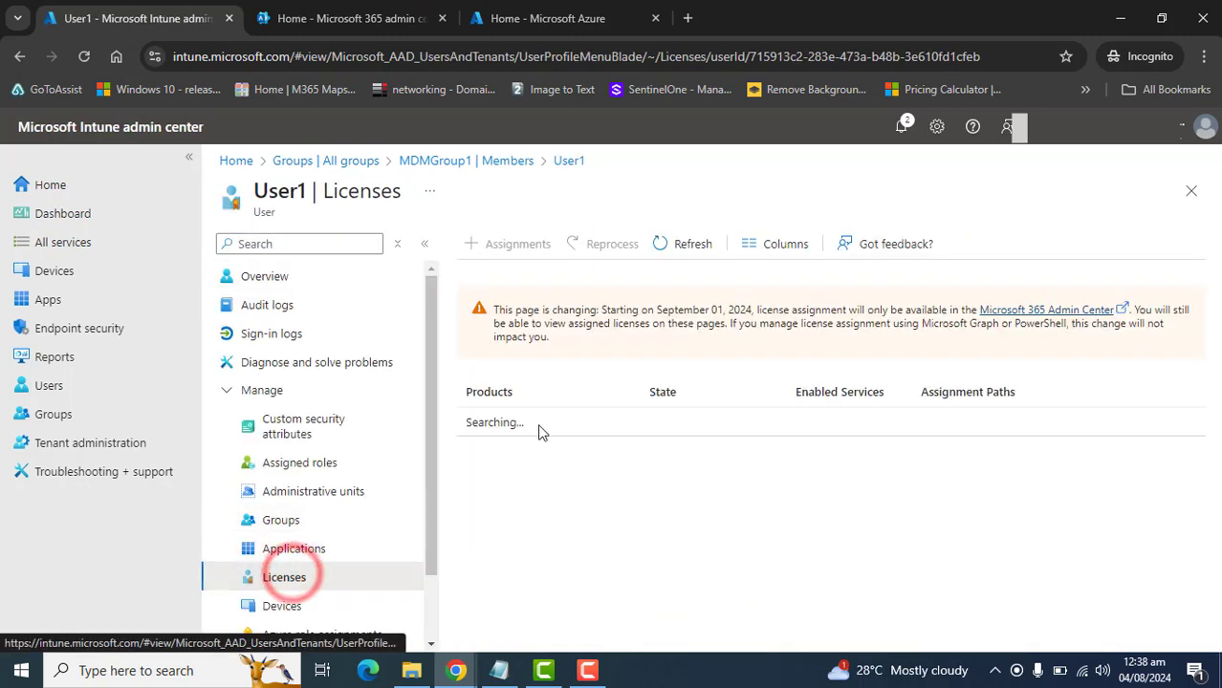
Refresh User1's license list and examine the assigned product and its assignment path
drag(623, 425, 460, 424)
click(590, 498)
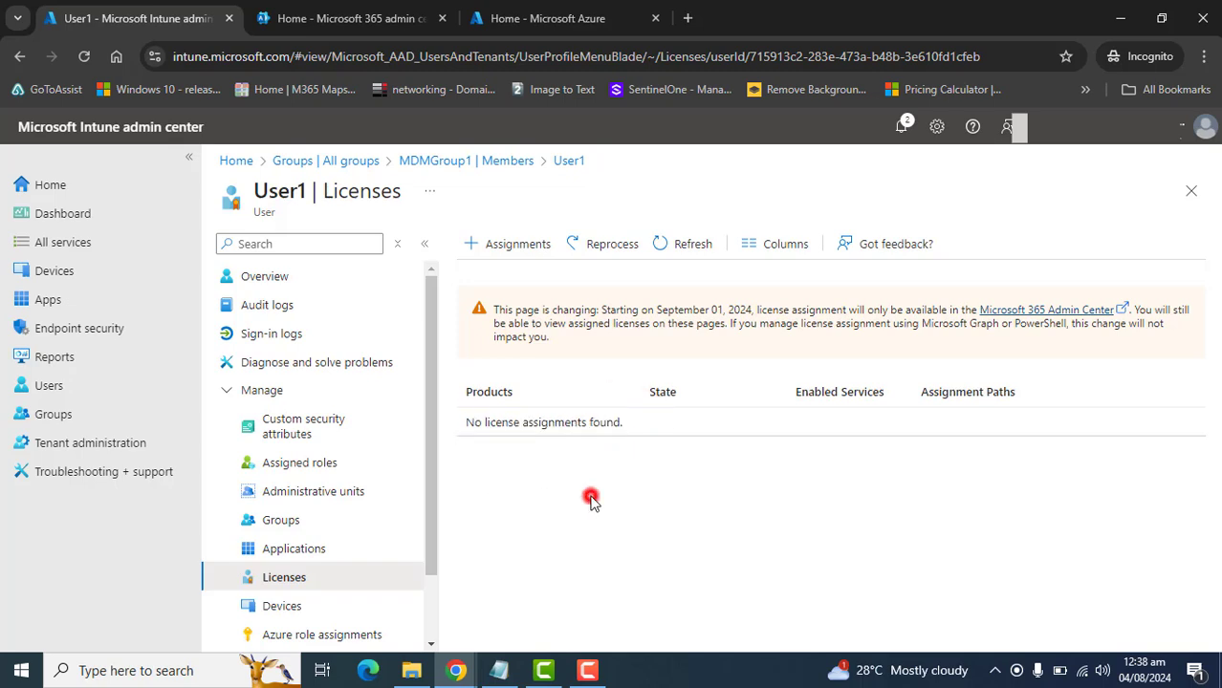
click(692, 251)
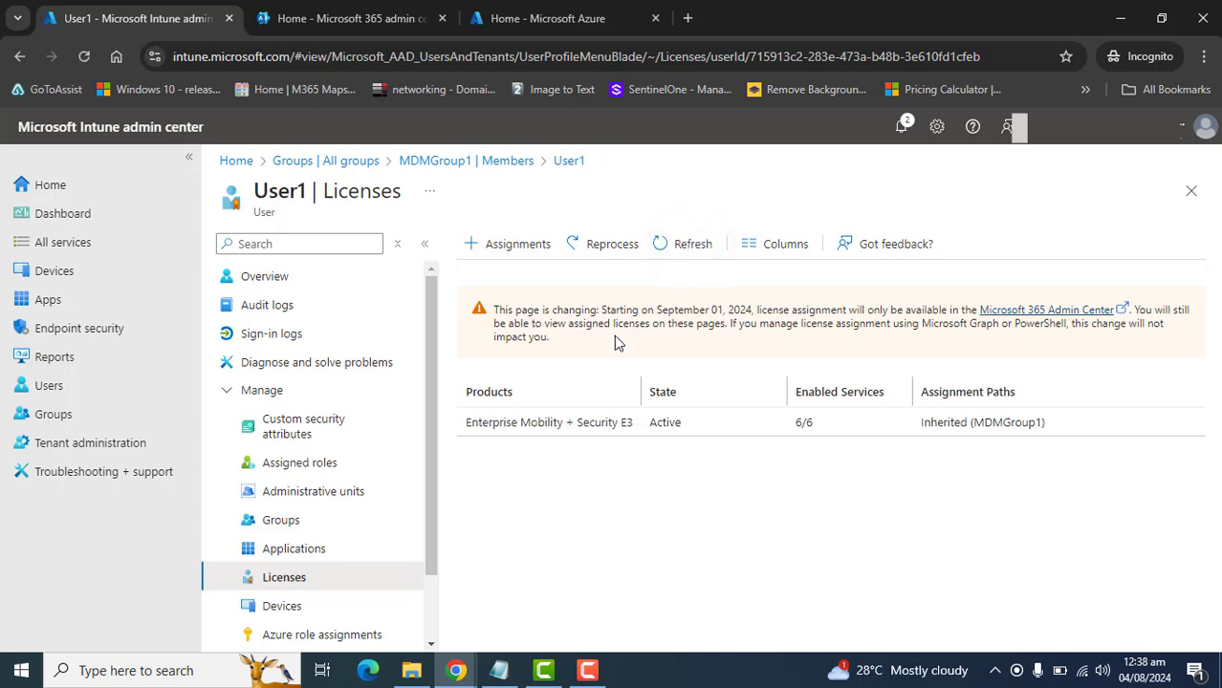
click(681, 250)
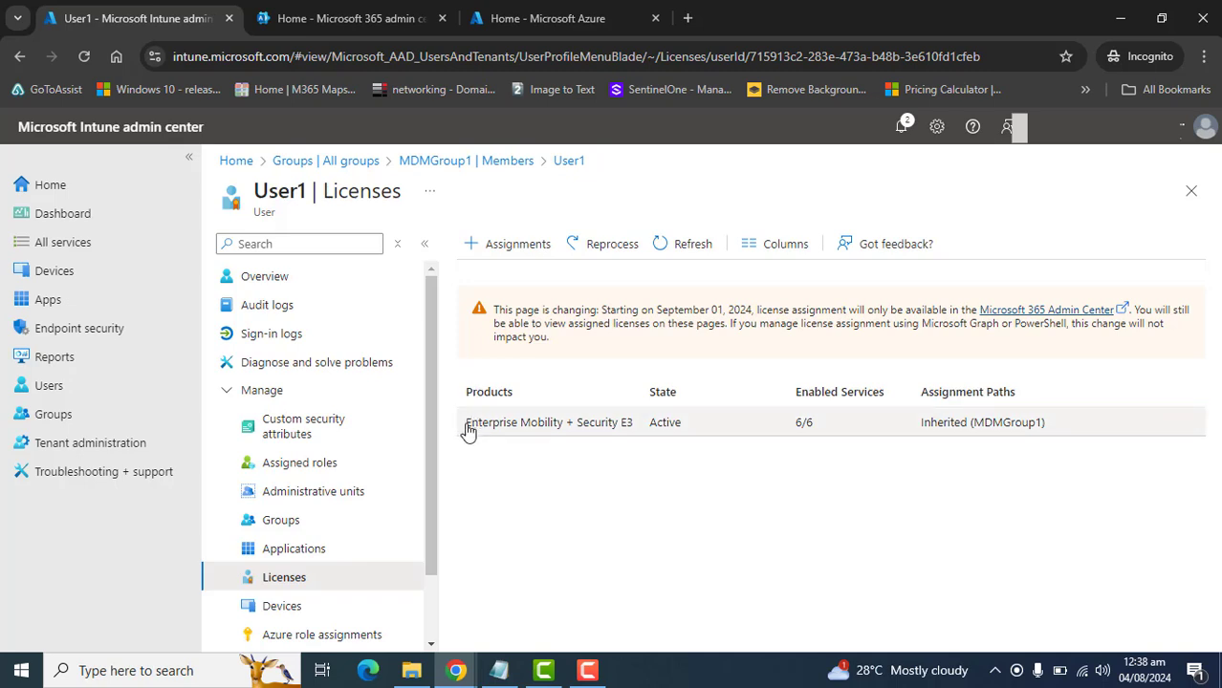
double_click(463, 428)
drag(607, 445, 637, 431)
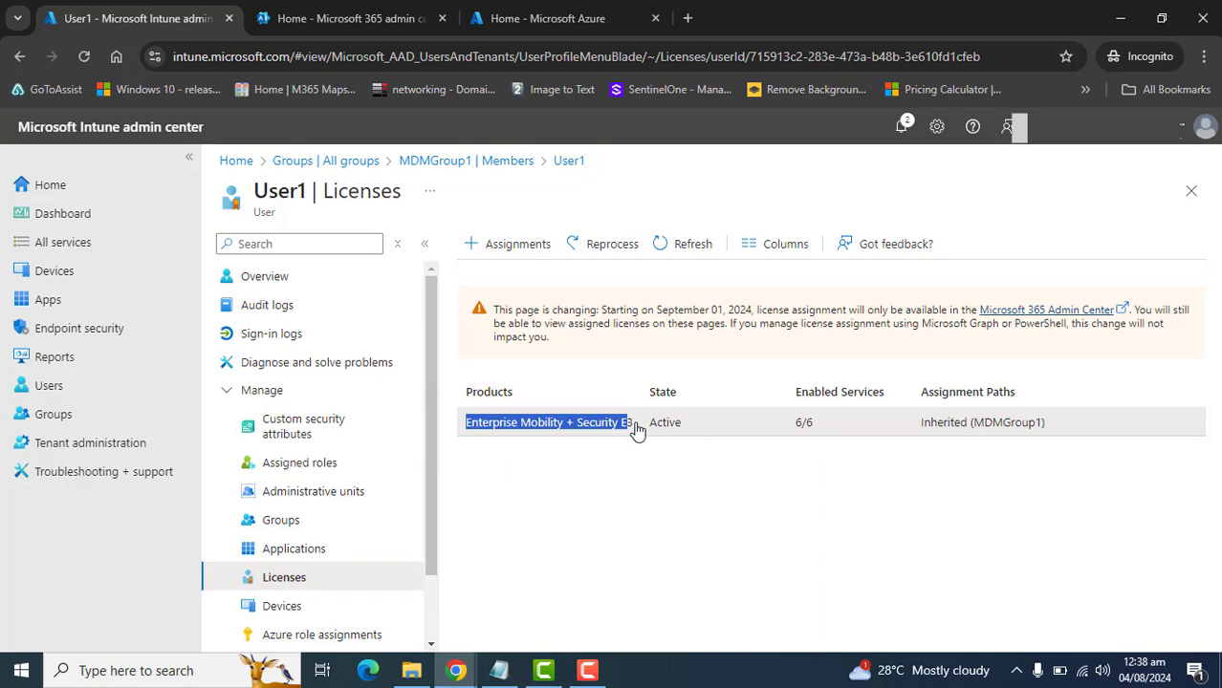
click(666, 483)
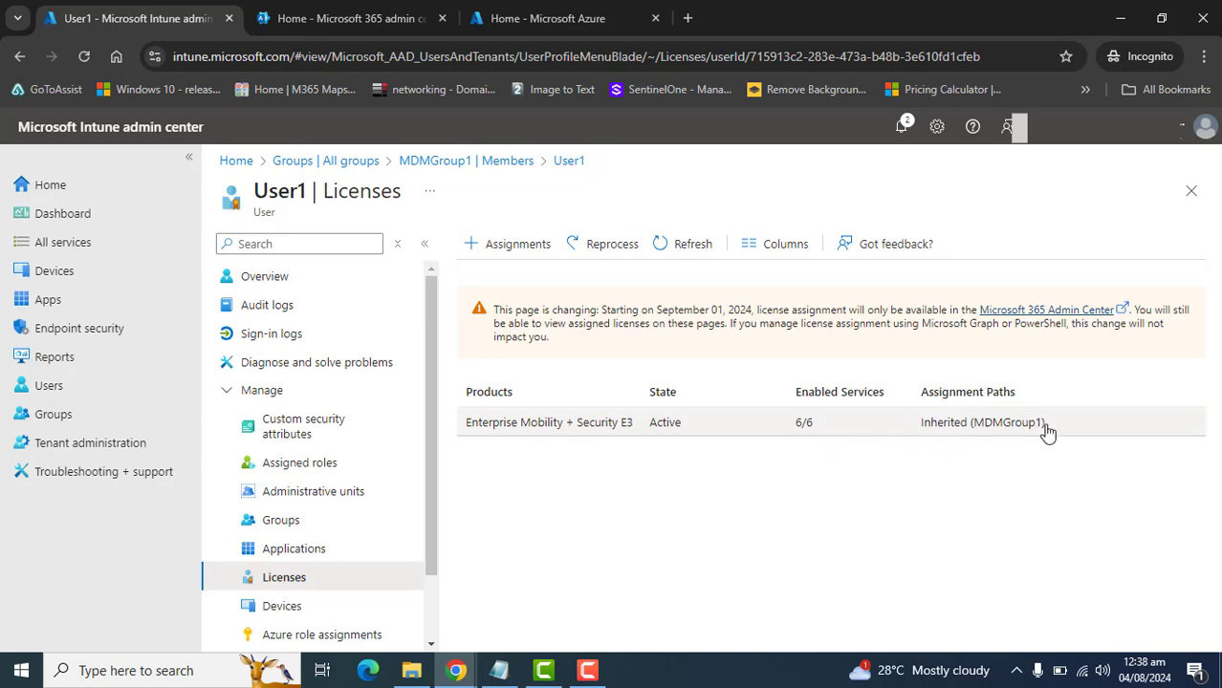
drag(1047, 431, 970, 432)
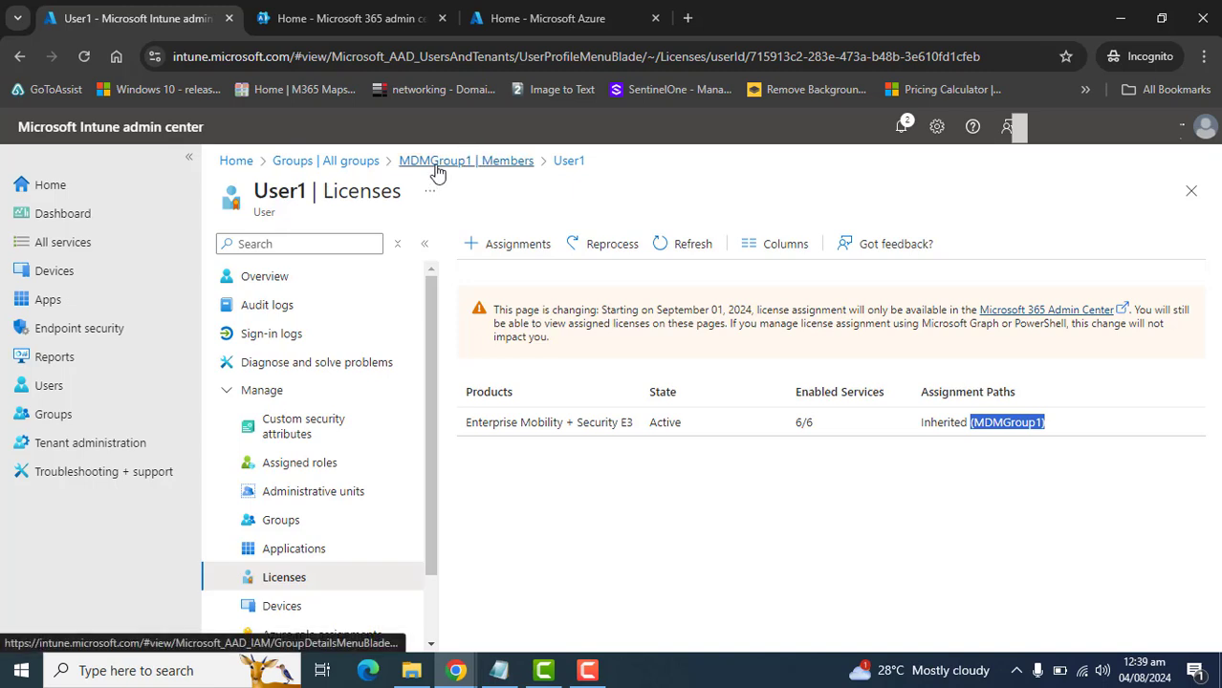
click(555, 512)
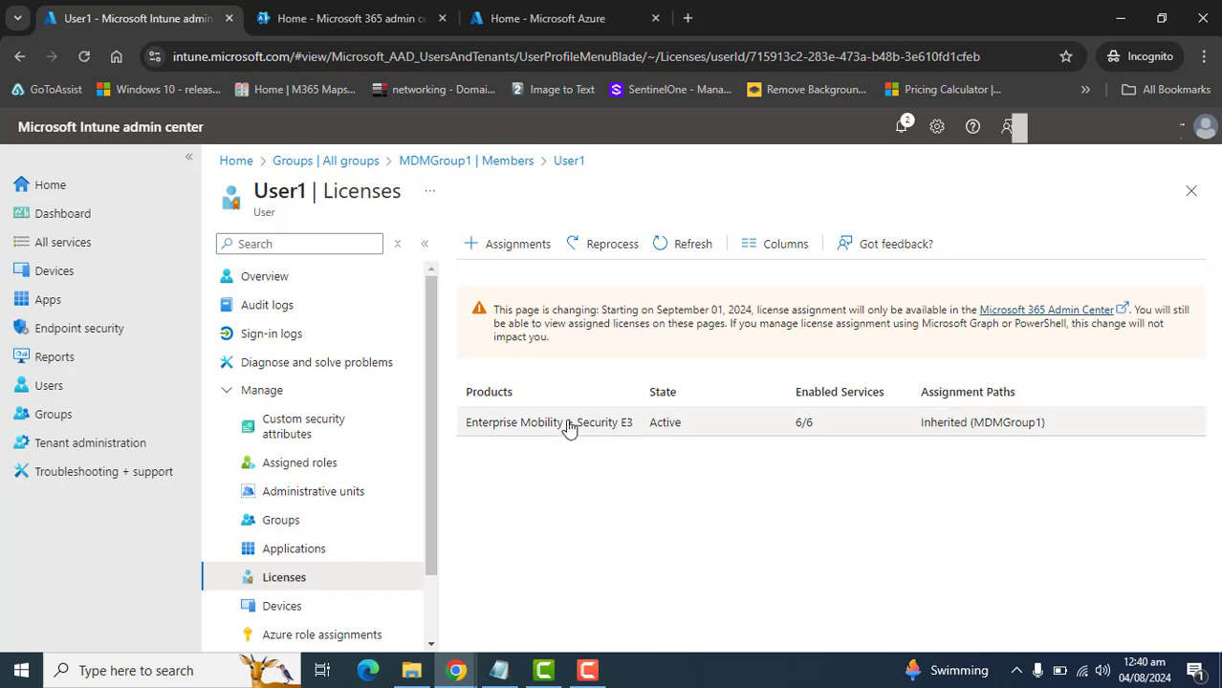
Search all users for user, open User1 and review the license assignment details of that account
click(54, 386)
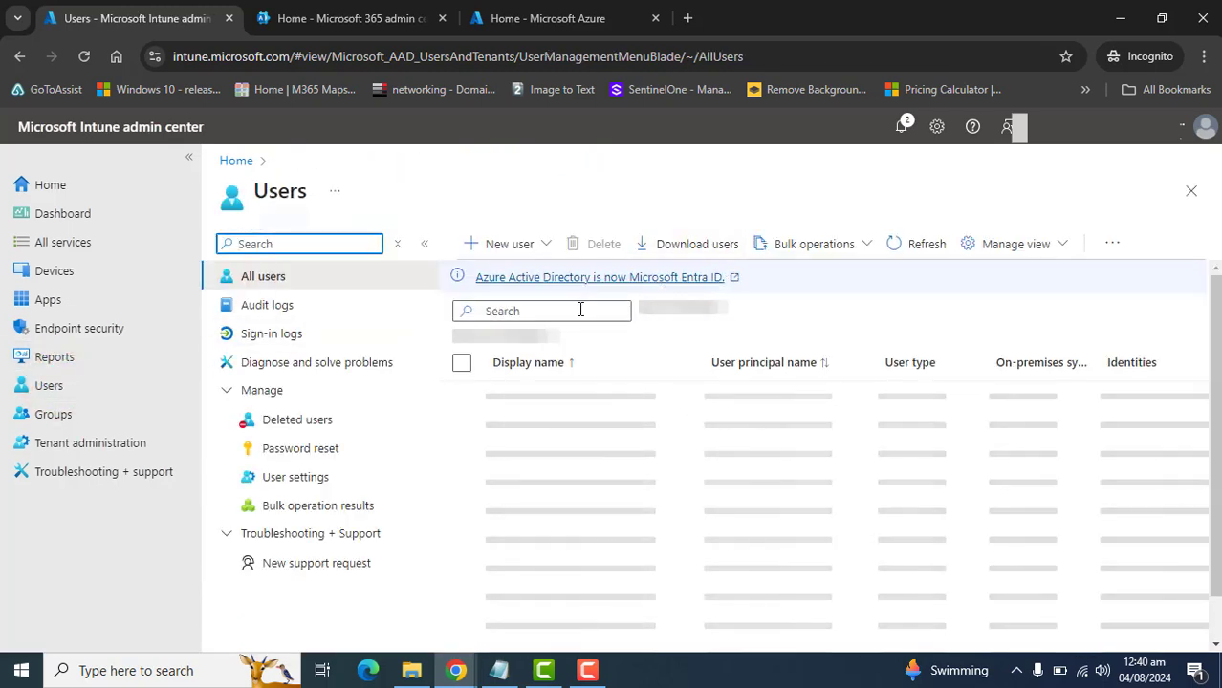
click(581, 311)
text(us)
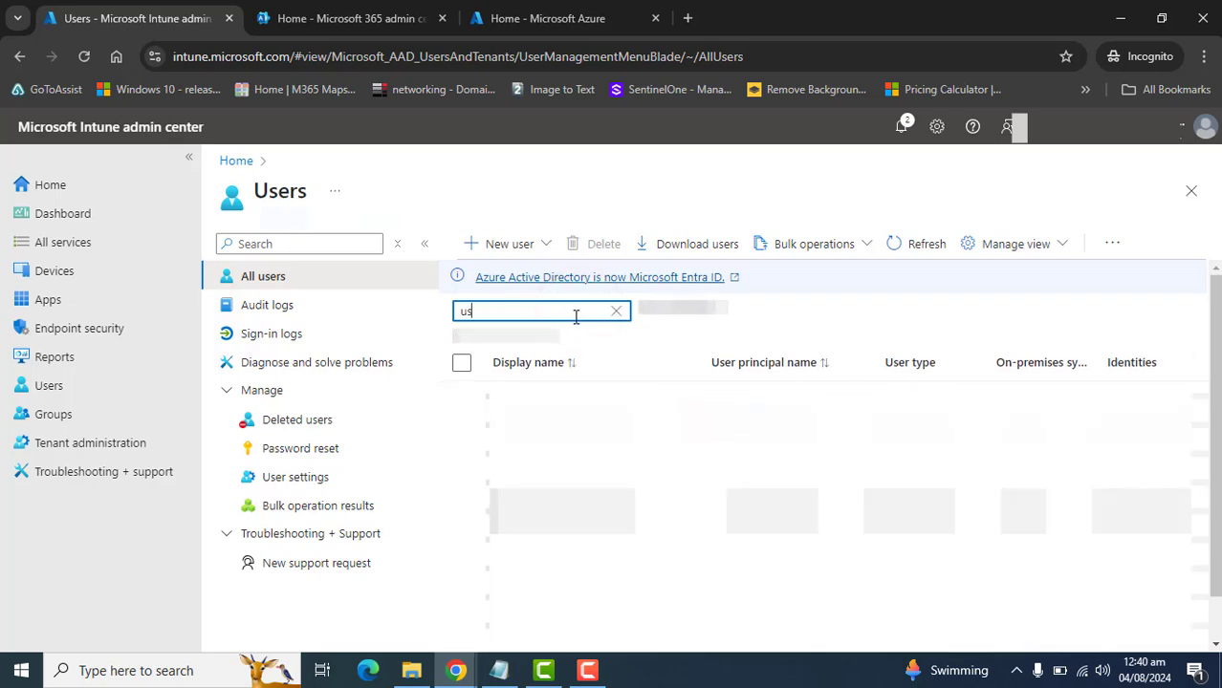
text(er)
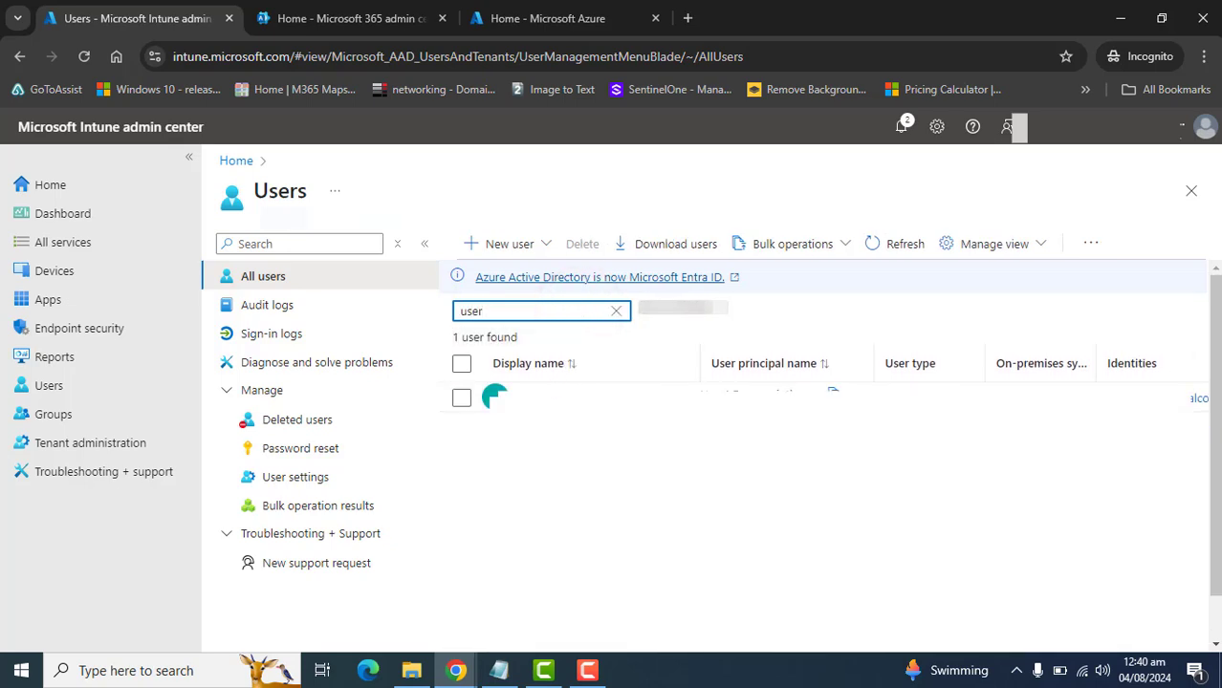
click(535, 395)
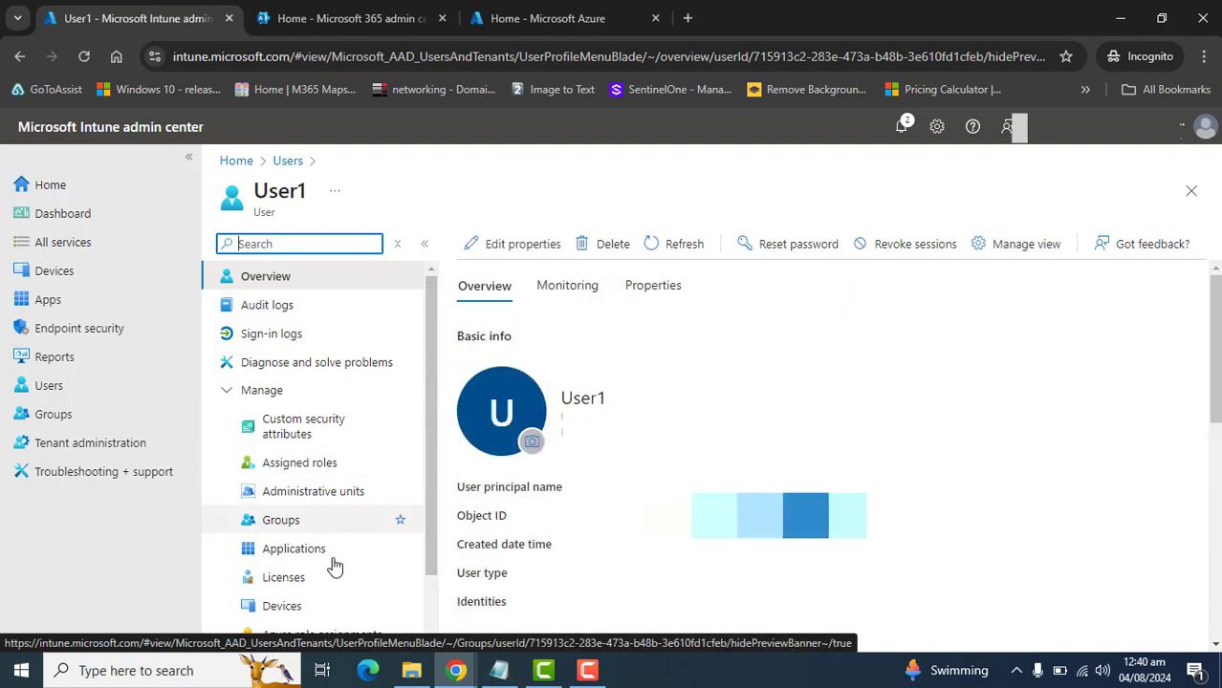
click(305, 578)
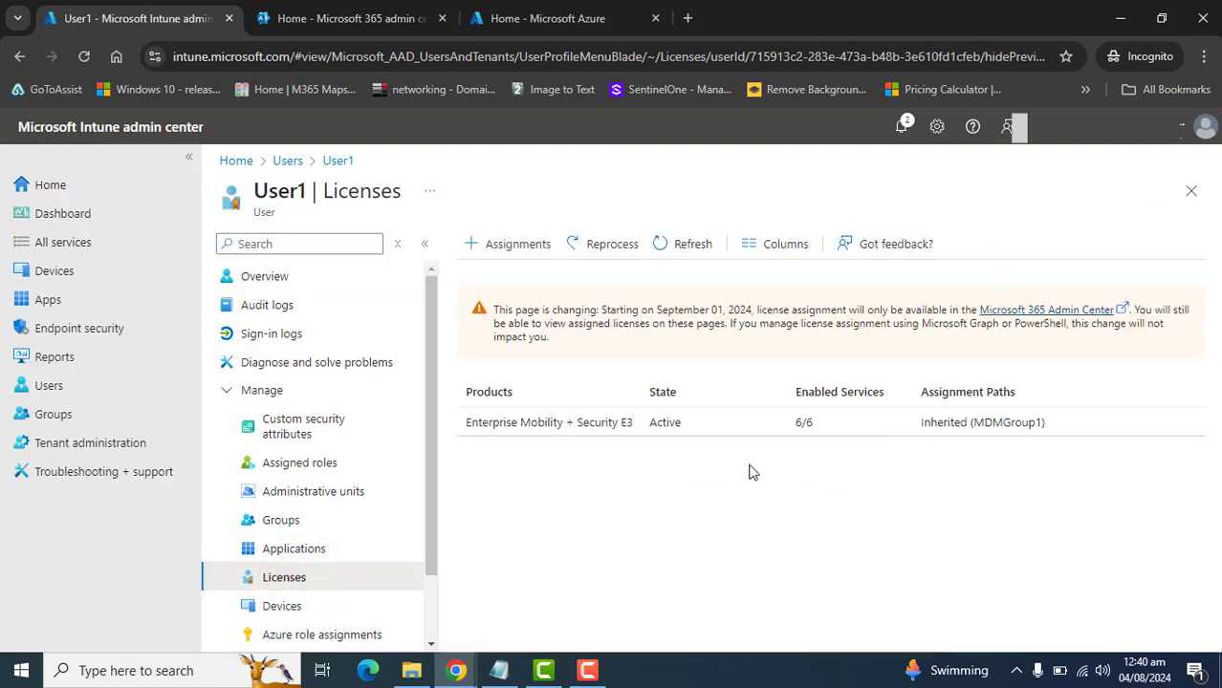
drag(488, 433, 1102, 428)
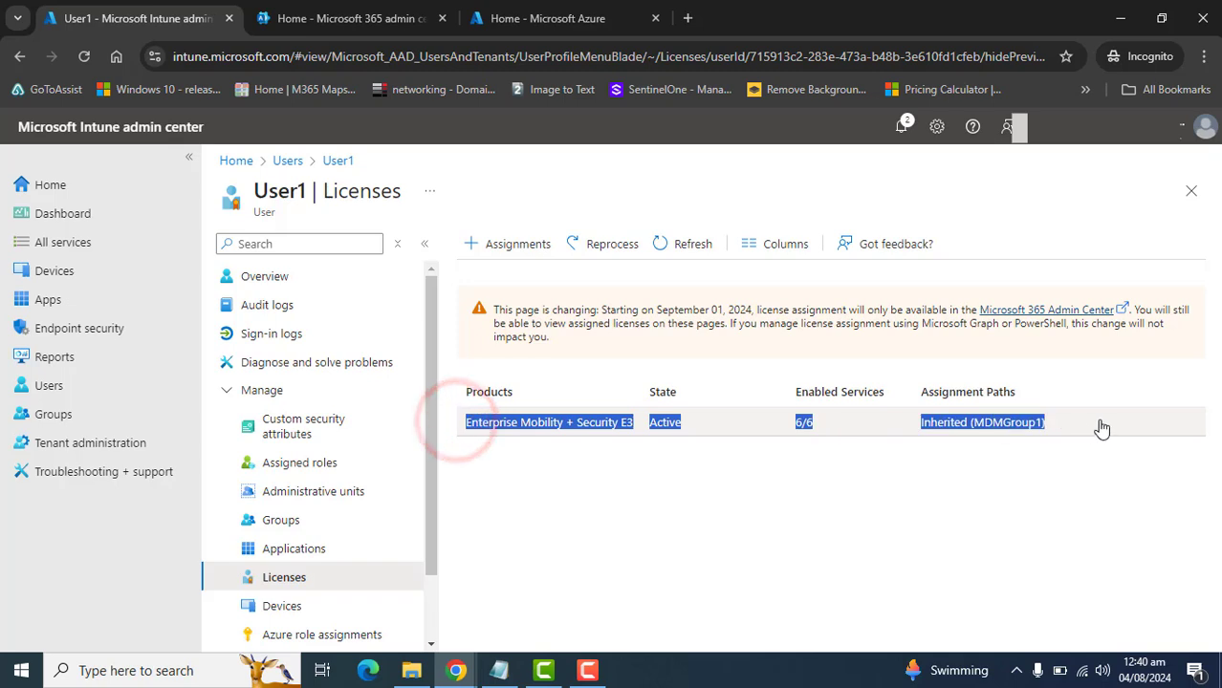
click(983, 525)
drag(455, 429, 1106, 443)
click(838, 548)
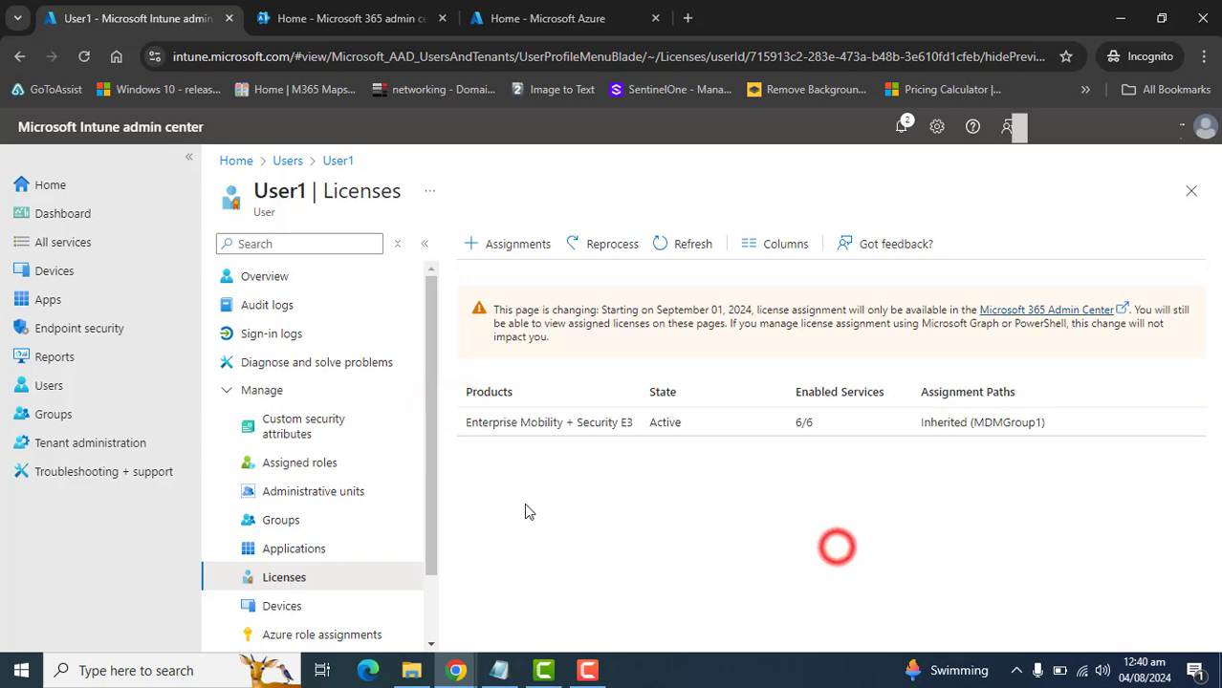